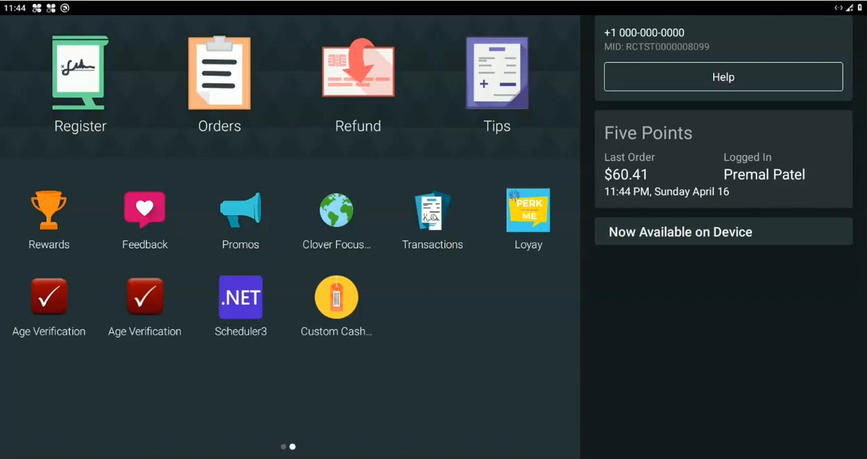
Step: Open the Cash Discounts app, enter its setup options and acknowledge the introductory notices
{"action": "left_click", "coordinate": [337, 298]}
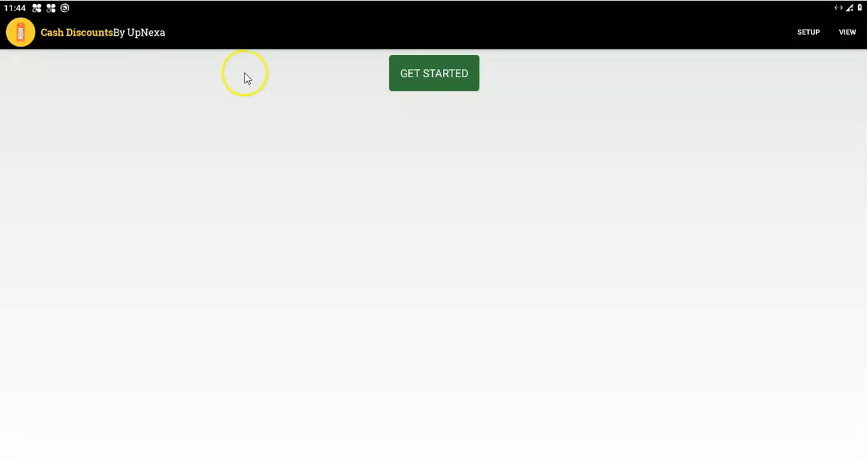
{"action": "left_click", "coordinate": [422, 73]}
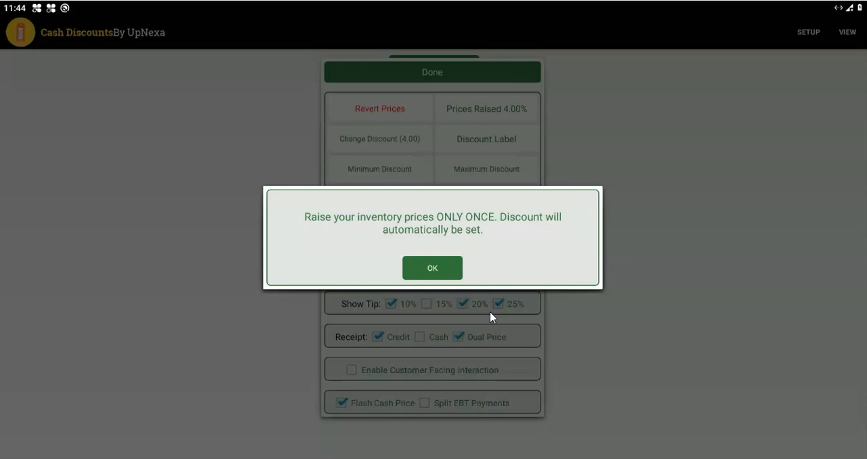
{"action": "left_click", "coordinate": [432, 269]}
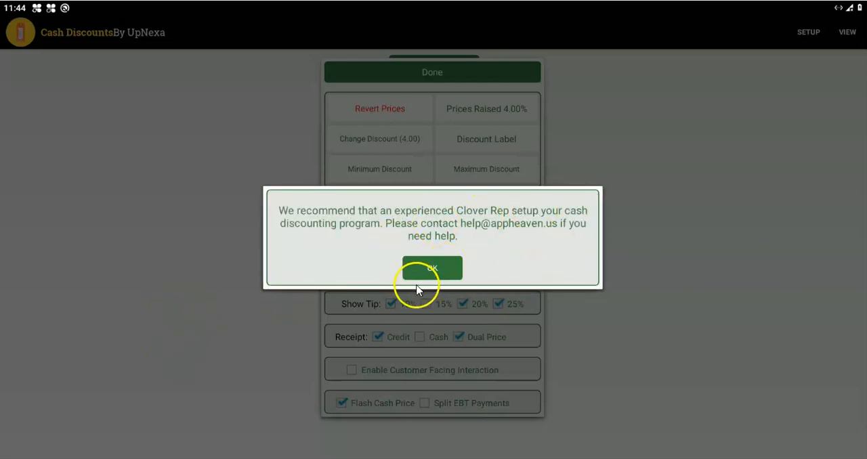
{"action": "left_click", "coordinate": [446, 271]}
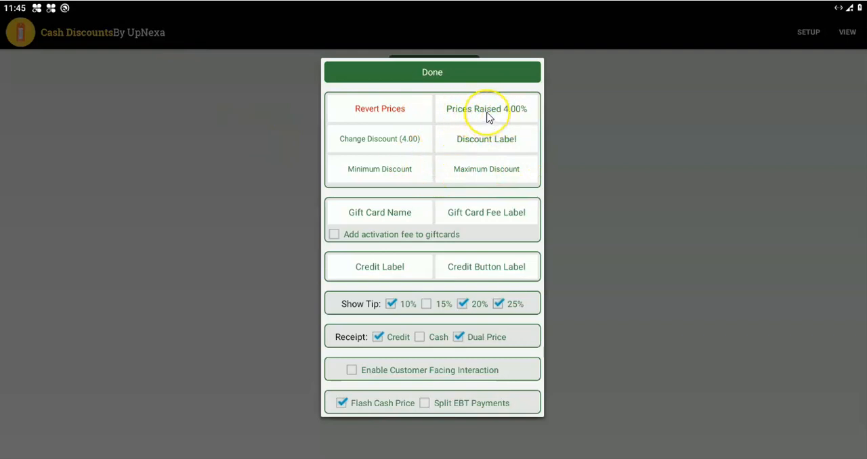
Step: Review the notice on raised prices and the Revert Prices confirmation without reverting the inventory prices
{"action": "left_click", "coordinate": [509, 112]}
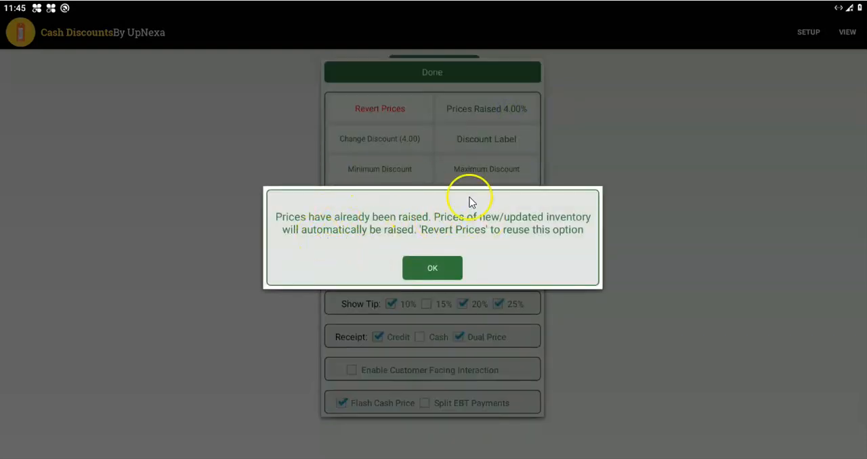
{"action": "left_click", "coordinate": [434, 269]}
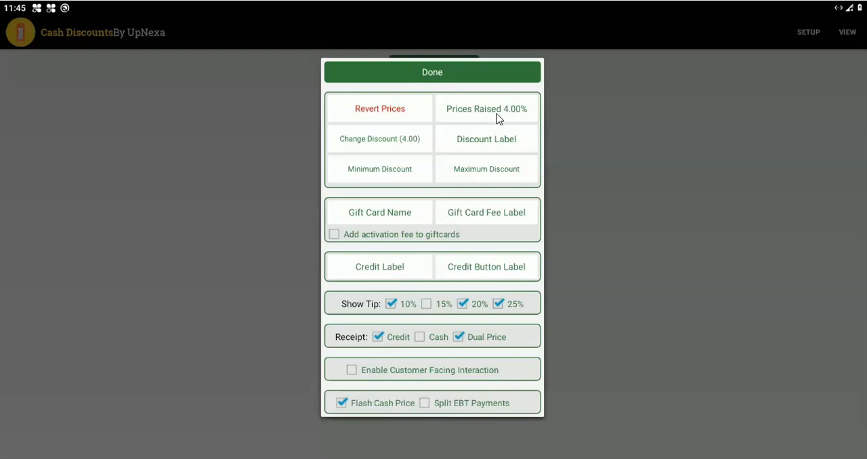
{"action": "left_click", "coordinate": [512, 118]}
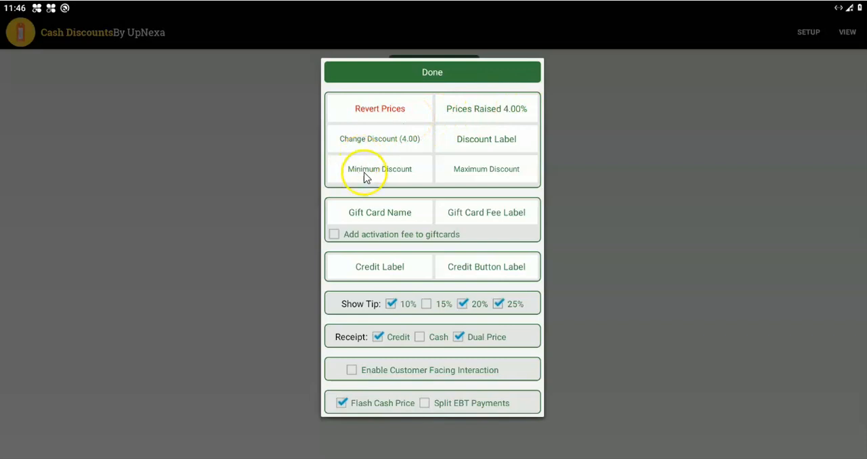
{"action": "left_click", "coordinate": [380, 119]}
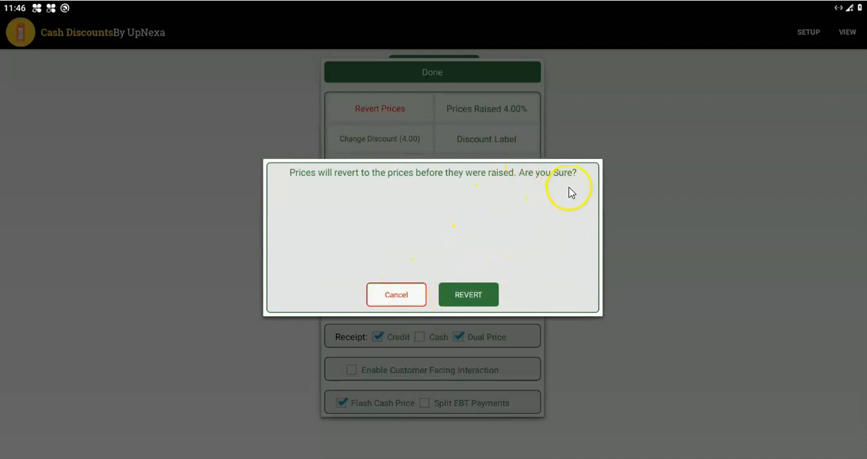
{"action": "left_click", "coordinate": [396, 296]}
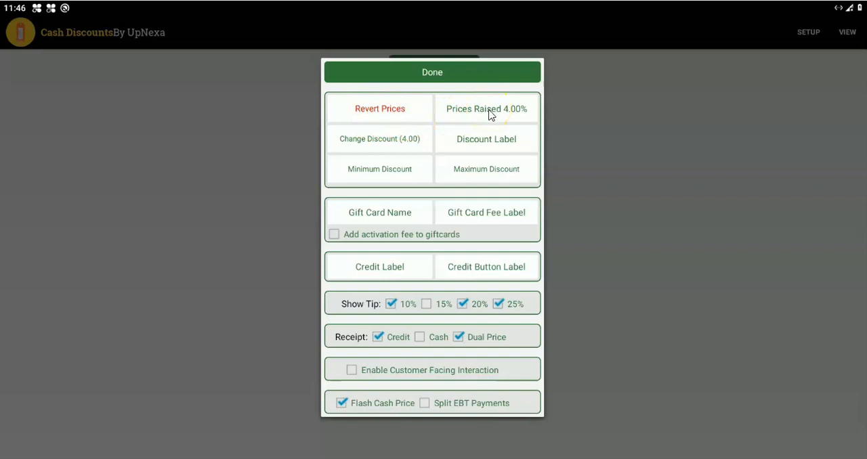
Step: Review the receipt's Discount Label and the Minimum and Maximum Discount settings, leaving each without saving
{"action": "left_click", "coordinate": [482, 140]}
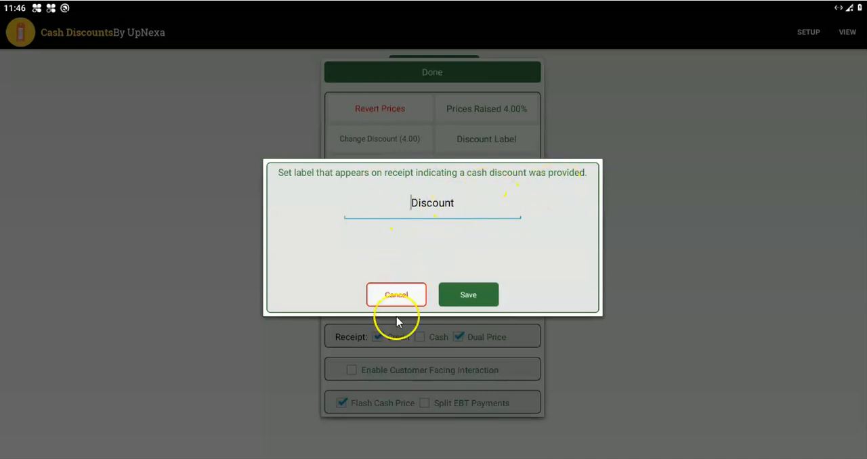
{"action": "left_click", "coordinate": [396, 294]}
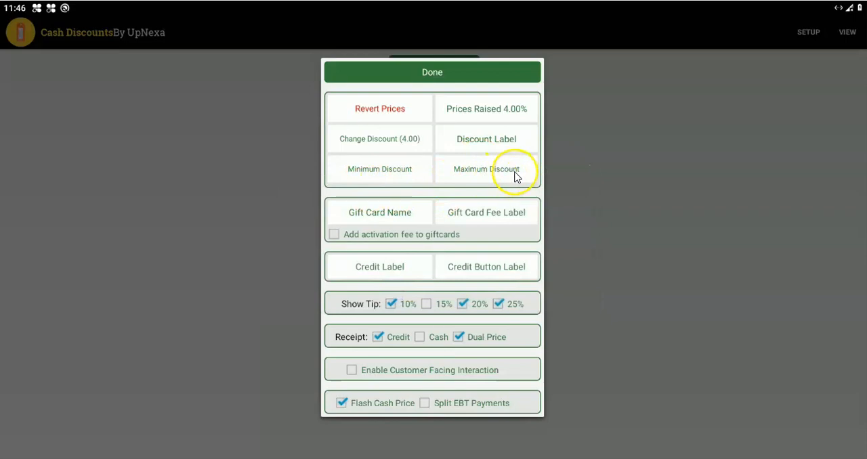
{"action": "left_click", "coordinate": [396, 172]}
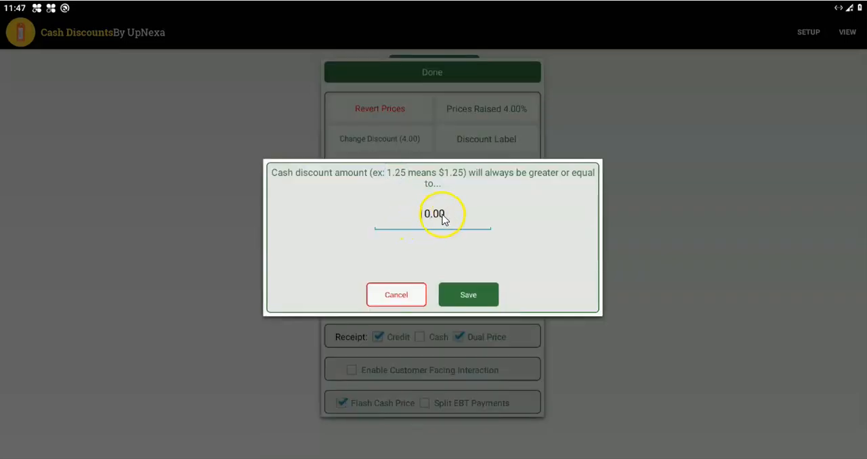
{"action": "left_click", "coordinate": [398, 294]}
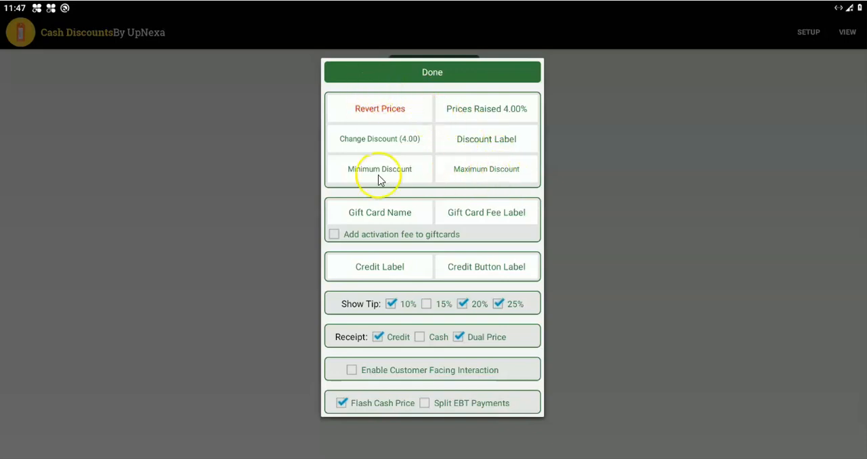
{"action": "left_click", "coordinate": [523, 174]}
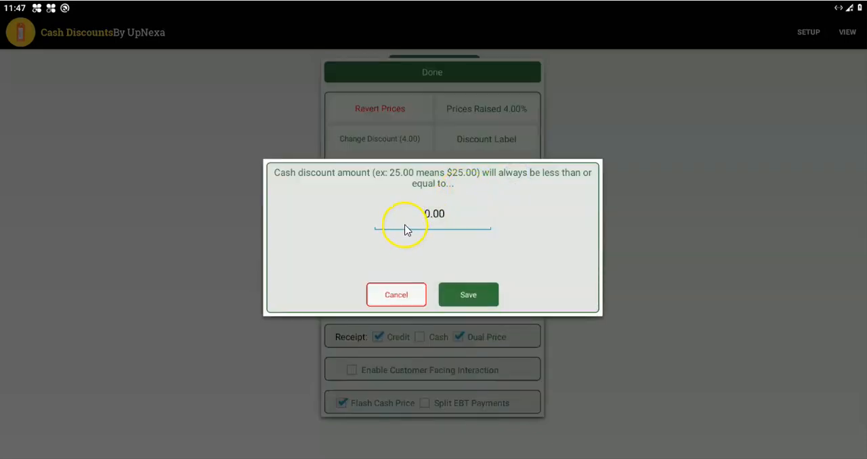
{"action": "left_click", "coordinate": [410, 297]}
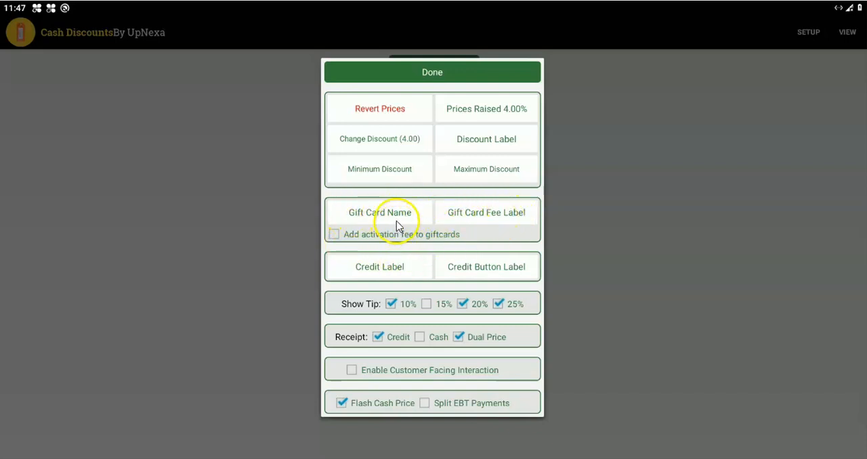
Step: Examine the Gift Card Name and Gift Card Fee Label settings without saving changes
{"action": "left_click", "coordinate": [397, 217]}
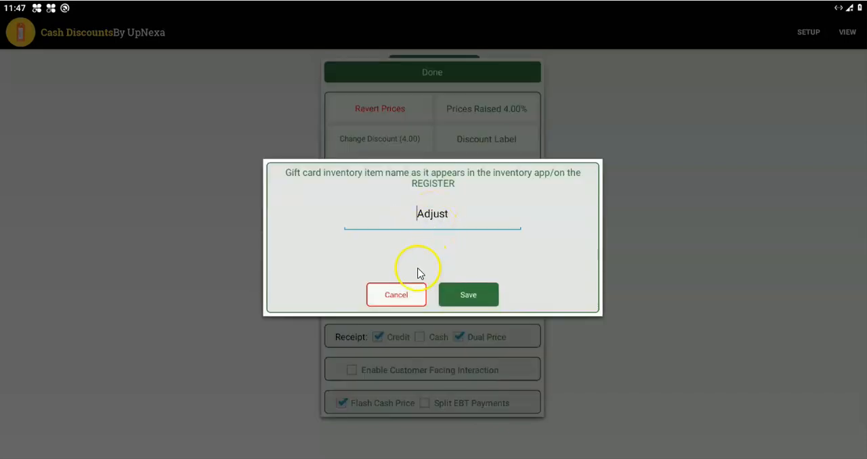
{"action": "left_click", "coordinate": [397, 296]}
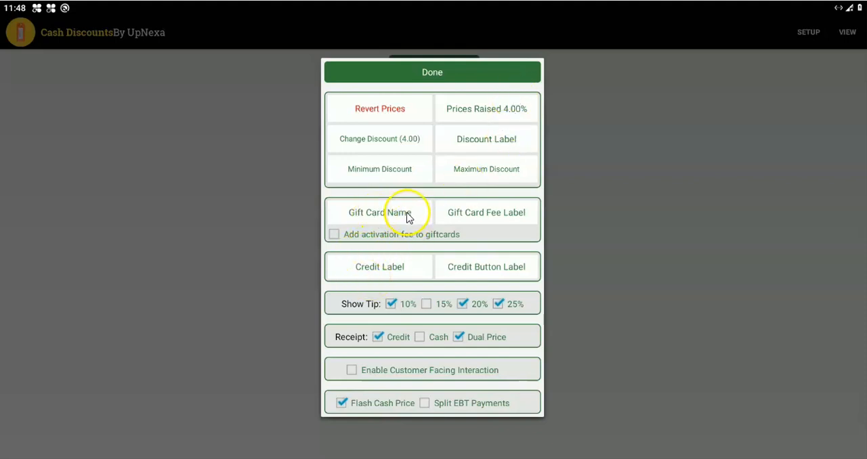
{"action": "left_click", "coordinate": [491, 215]}
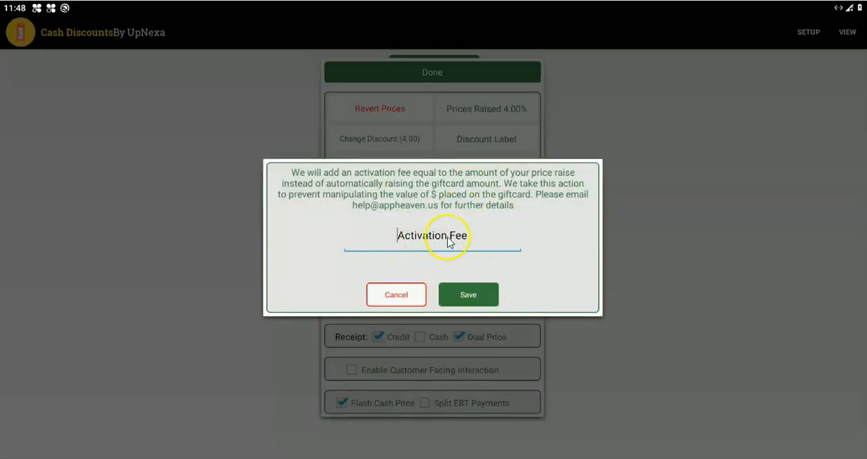
{"action": "left_click", "coordinate": [405, 298]}
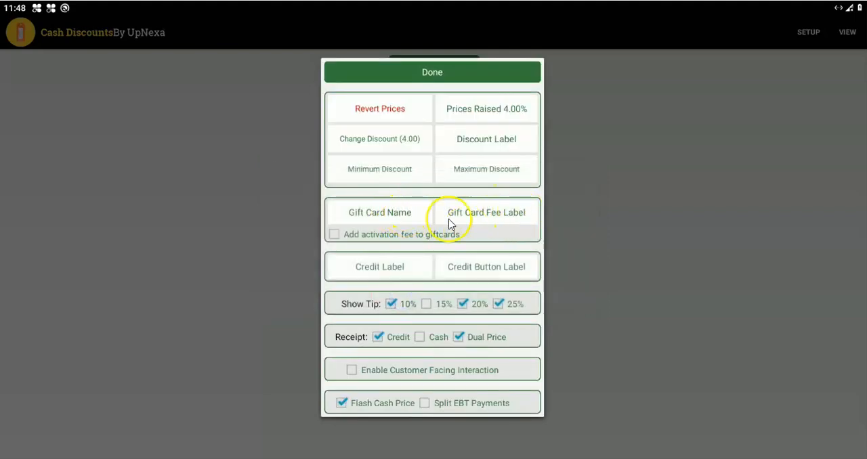
Step: Turn the gift card activation fee option on and back off, acknowledging each notice
{"action": "left_click", "coordinate": [334, 237]}
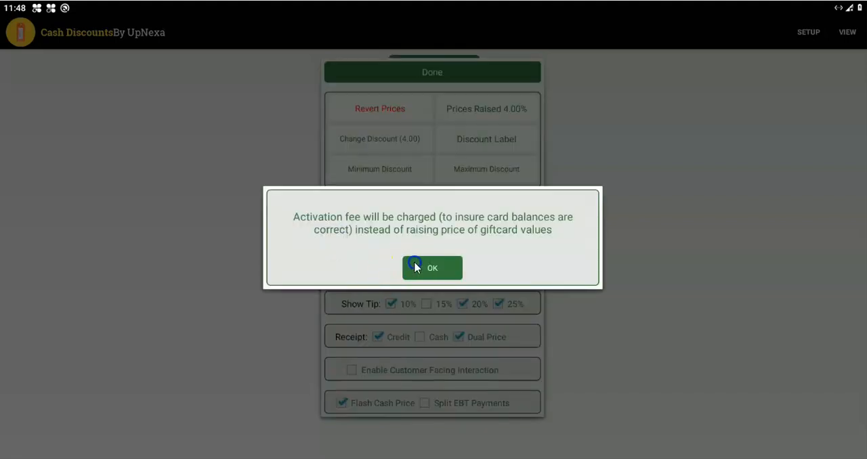
{"action": "left_click", "coordinate": [414, 261]}
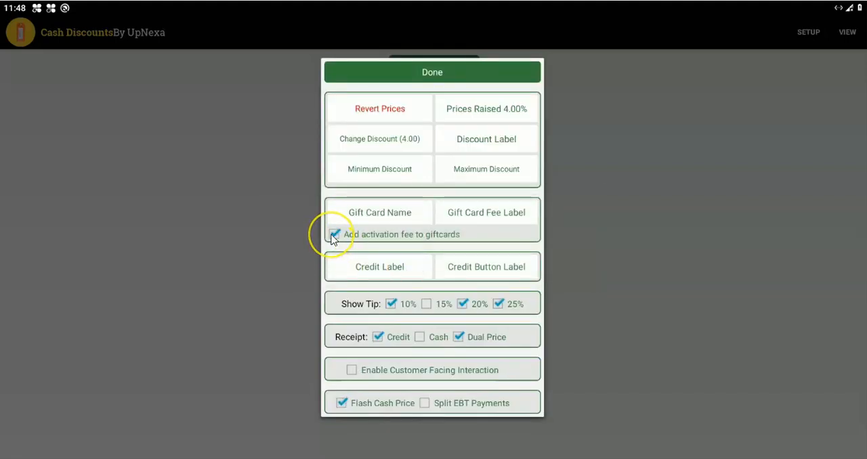
{"action": "left_click", "coordinate": [335, 235]}
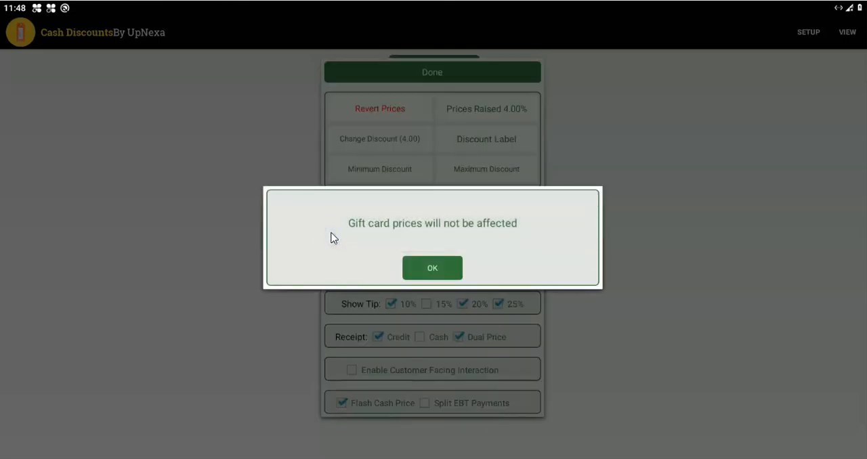
{"action": "left_click", "coordinate": [432, 270]}
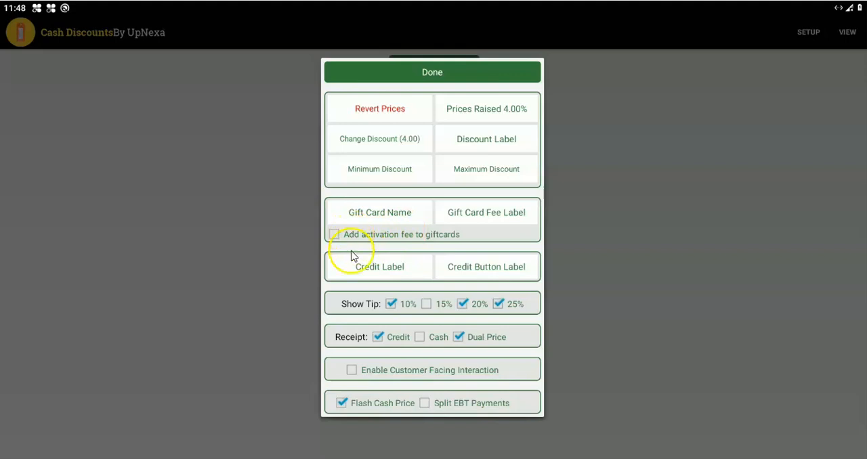
Step: Examine the Credit Label and Credit Button Label settings without saving changes
{"action": "left_click", "coordinate": [398, 275]}
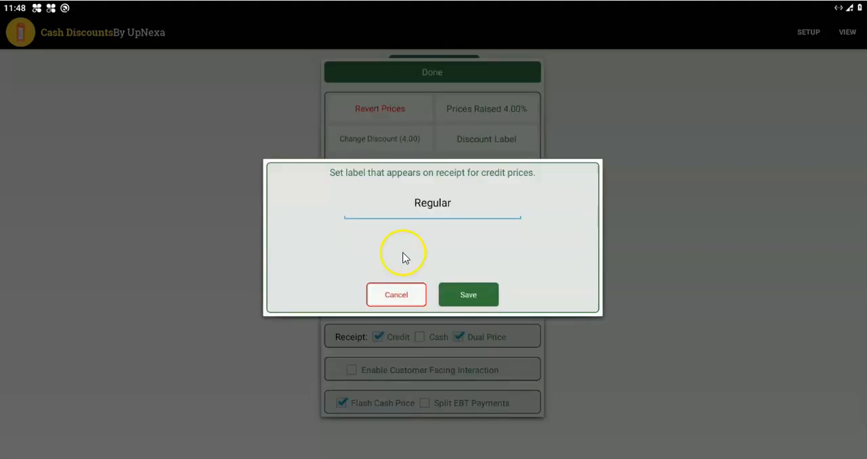
{"action": "left_click", "coordinate": [445, 210]}
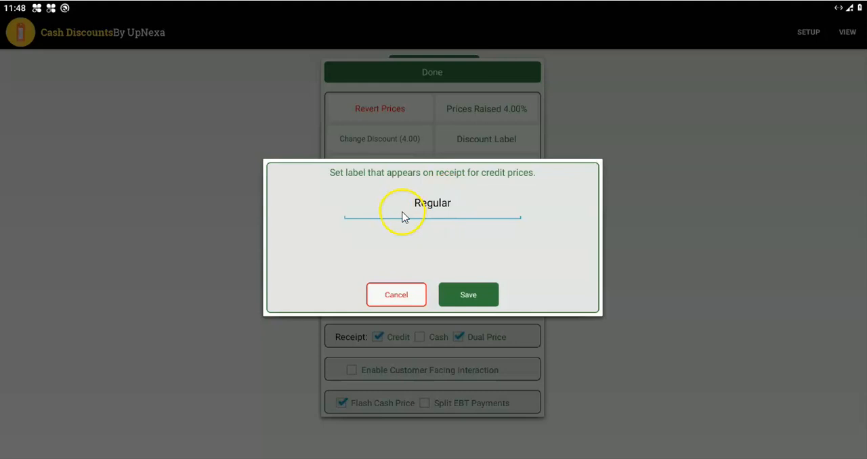
{"action": "left_click", "coordinate": [400, 293]}
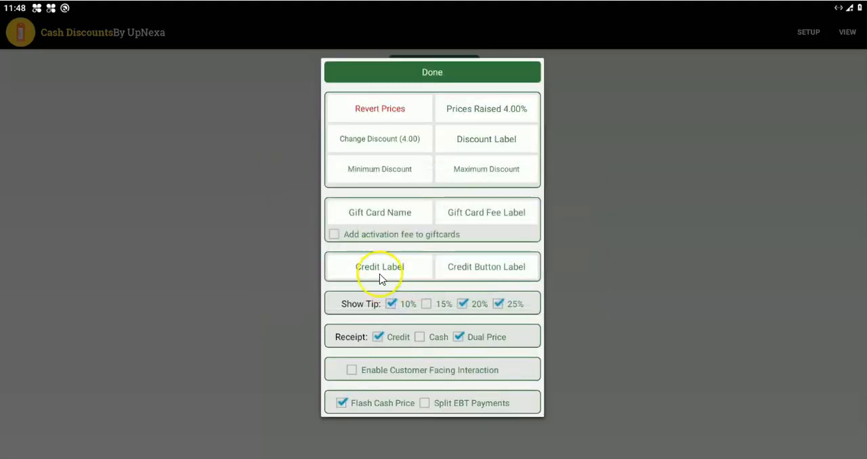
{"action": "left_click", "coordinate": [498, 271]}
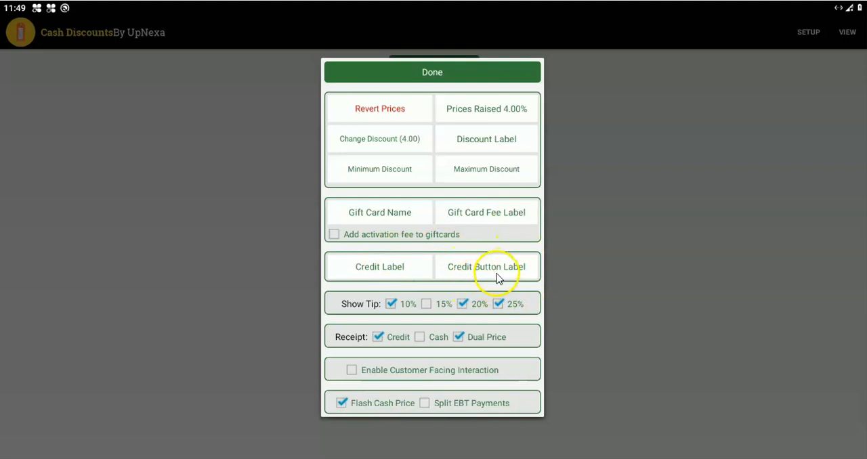
Step: Disable all the suggested tip options: 10%, 15%, 20% and 25%
{"action": "left_click", "coordinate": [426, 305]}
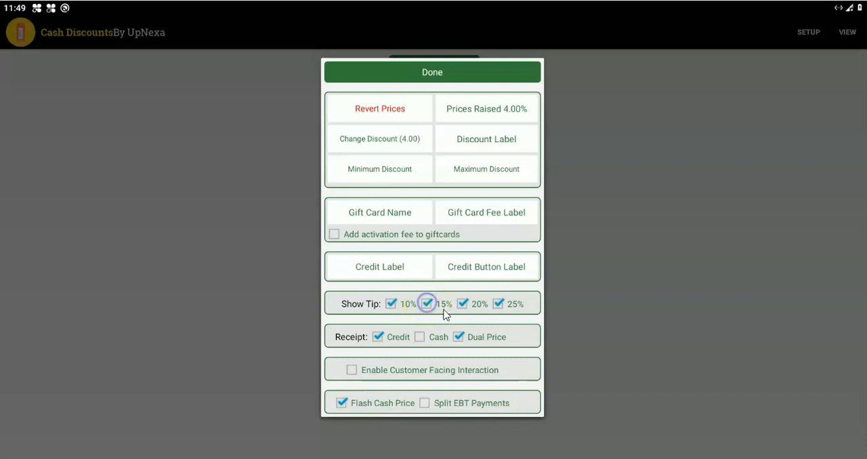
{"action": "left_click", "coordinate": [391, 304]}
{"action": "left_click", "coordinate": [426, 305]}
{"action": "left_click", "coordinate": [462, 305]}
{"action": "left_click", "coordinate": [499, 306]}
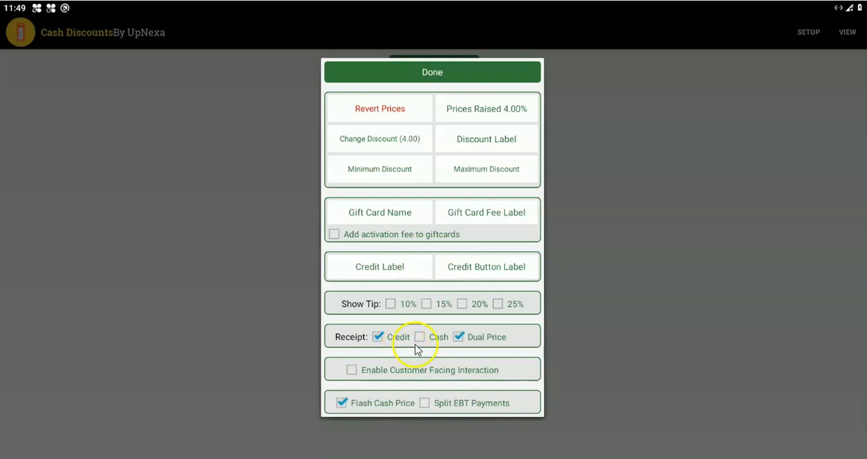
Step: Clear the Credit and Dual Price receipt options, acknowledging the credit receipt notice
{"action": "left_click", "coordinate": [378, 337]}
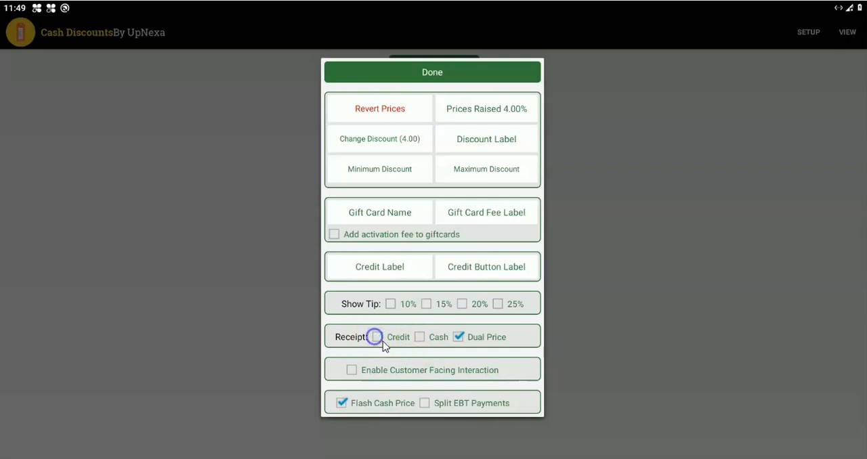
{"action": "left_click", "coordinate": [458, 336]}
{"action": "left_click", "coordinate": [385, 338]}
{"action": "left_click", "coordinate": [432, 268]}
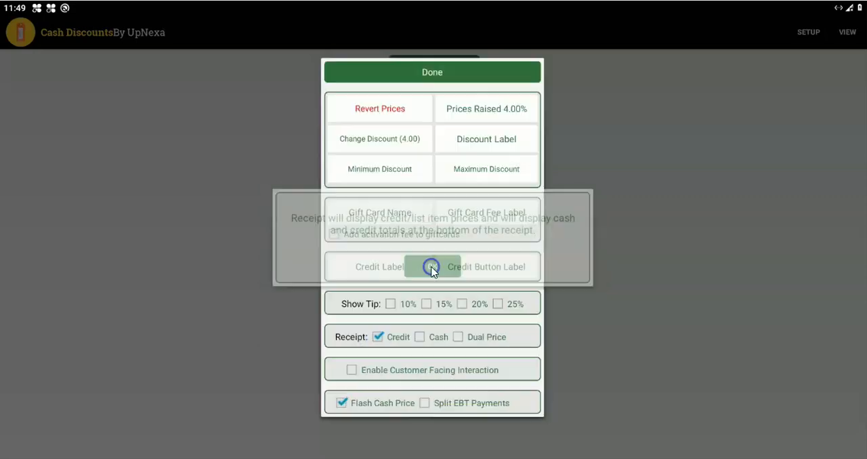
{"action": "left_click", "coordinate": [379, 337]}
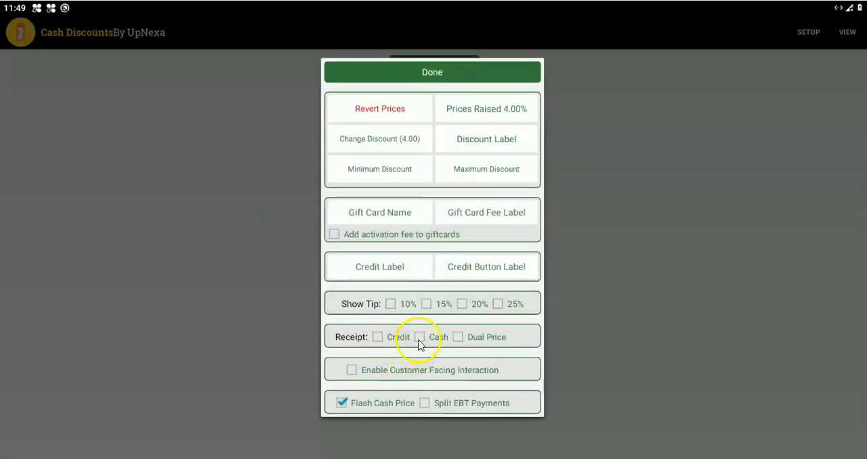
Step: Enable the Cash and Dual Price receipt options and acknowledge their notices
{"action": "left_click", "coordinate": [419, 337]}
{"action": "left_click", "coordinate": [433, 271]}
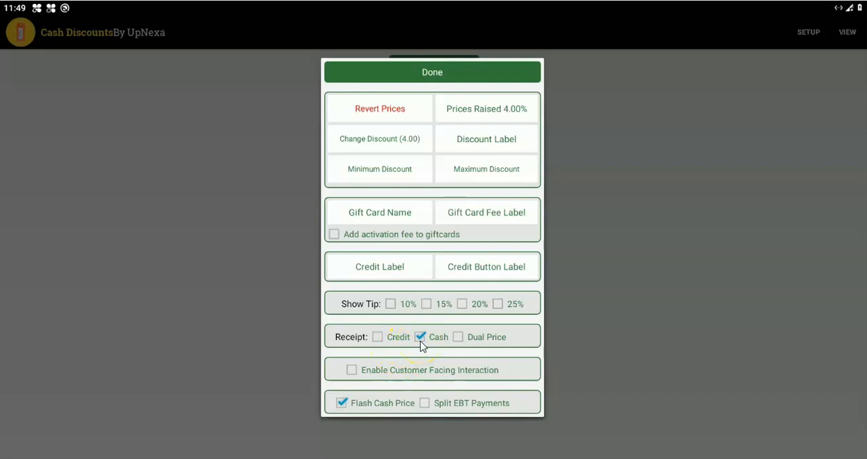
{"action": "left_click", "coordinate": [458, 337]}
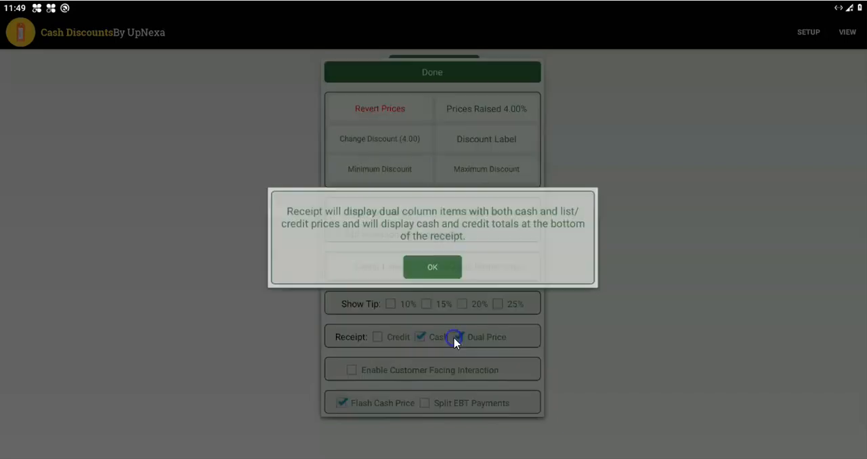
{"action": "left_click", "coordinate": [453, 271]}
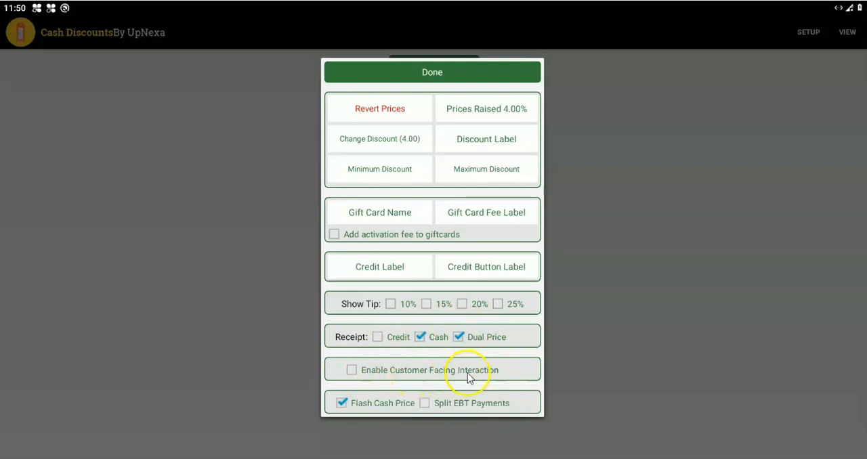
Step: Try enabling Customer Facing Interaction and acknowledge the notice about it
{"action": "left_click", "coordinate": [352, 370]}
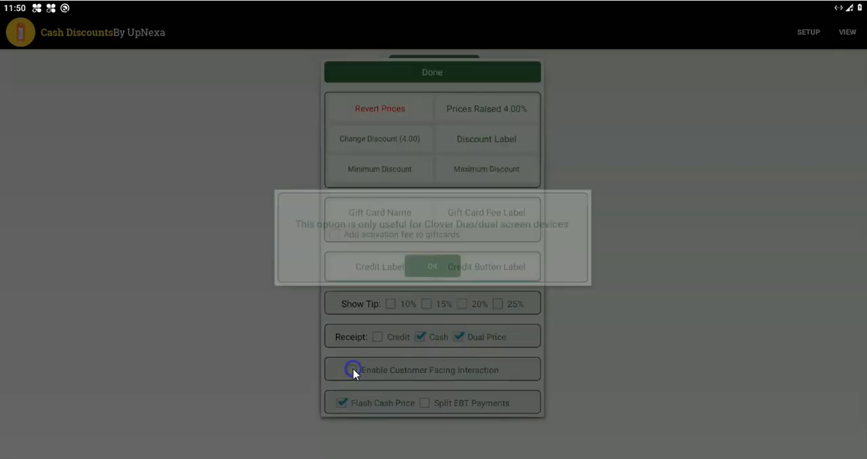
{"action": "left_click", "coordinate": [429, 270]}
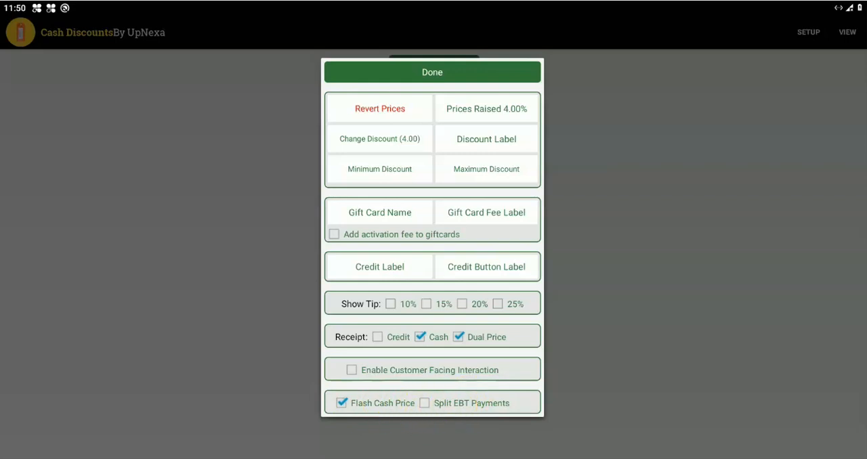
Step: Enable Split EBT Payments, acknowledge the EBT categories notice, and close the setup options
{"action": "left_click", "coordinate": [425, 403]}
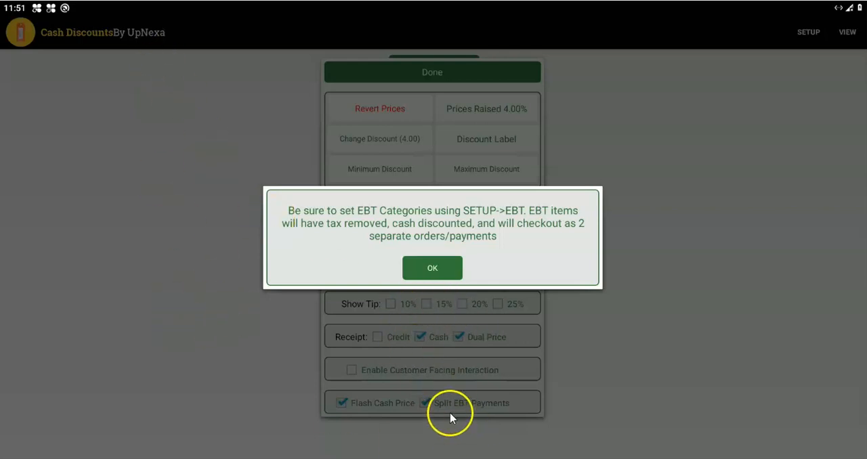
{"action": "left_click", "coordinate": [439, 266]}
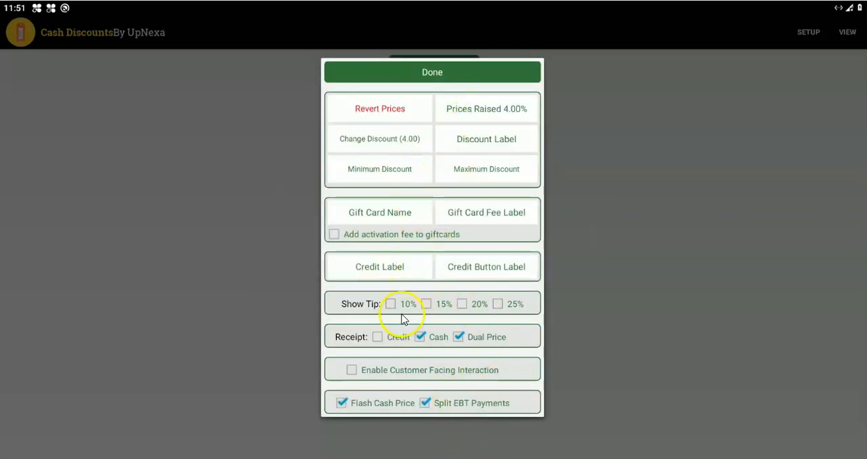
{"action": "left_click", "coordinate": [485, 76]}
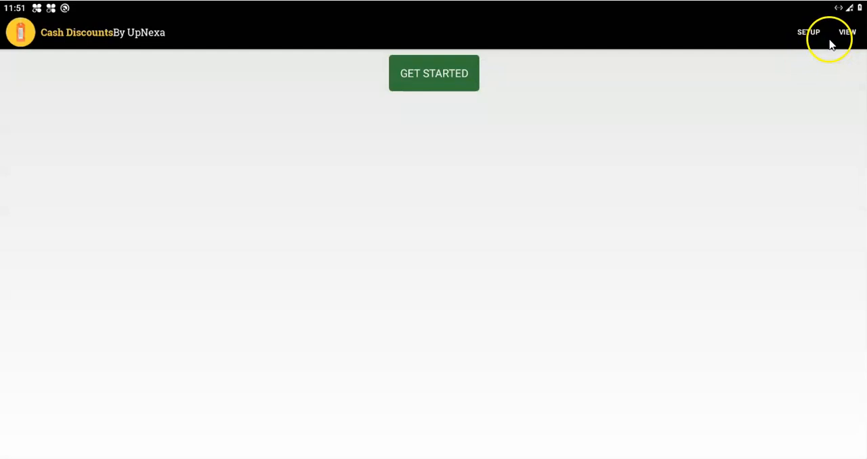
Step: Email the setup URL to the support email address and acknowledge the notice about the link
{"action": "left_click", "coordinate": [851, 36]}
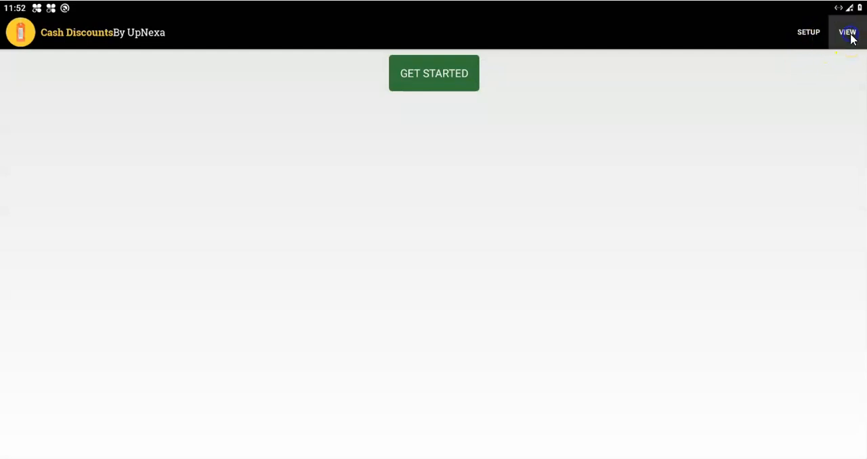
{"action": "left_click", "coordinate": [429, 139]}
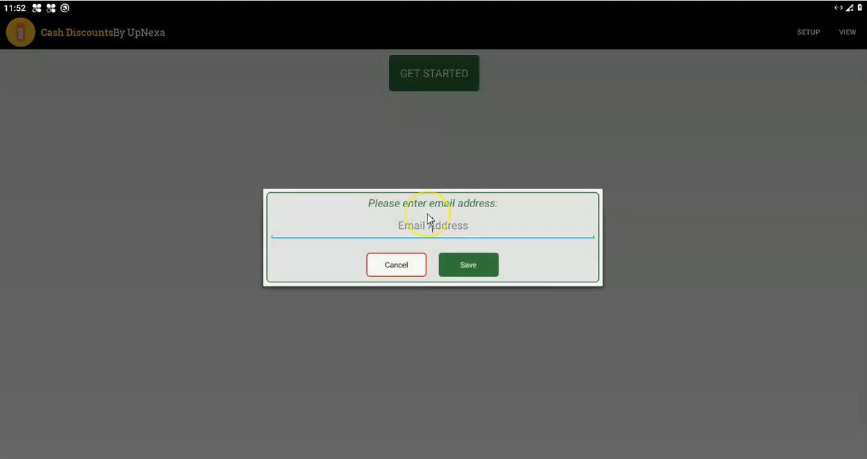
{"action": "left_click", "coordinate": [448, 259]}
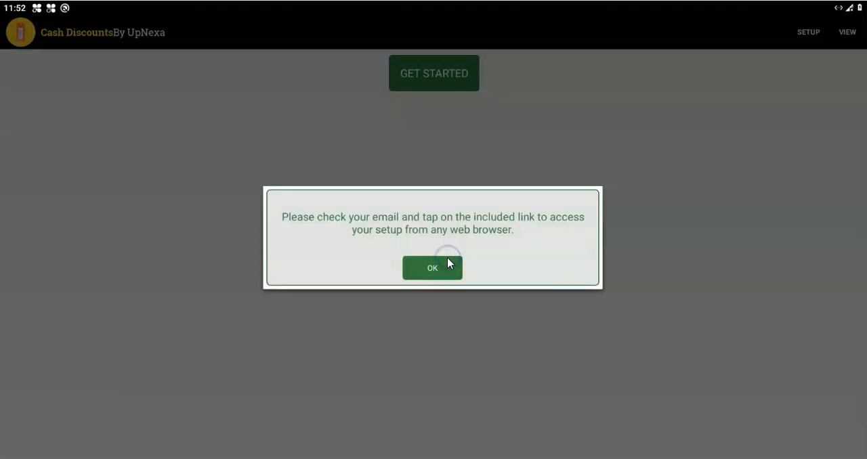
{"action": "left_click", "coordinate": [438, 265]}
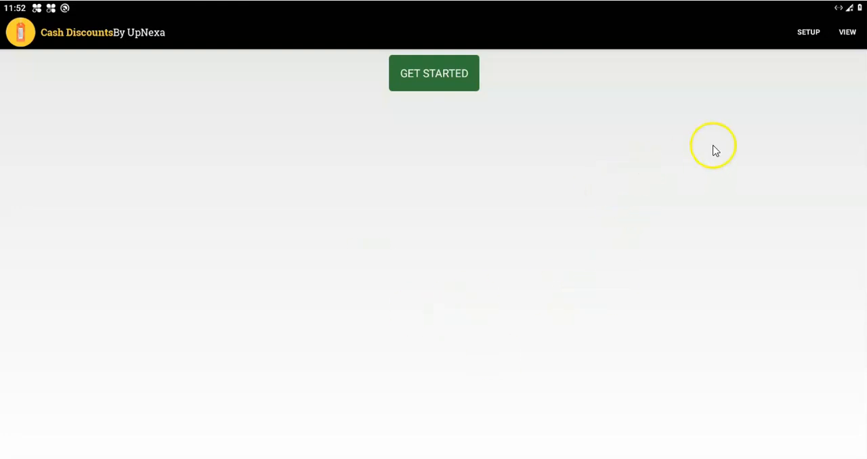
Step: Run a manual sync and check the cash discounting setup options, acknowledging the recommendation notice
{"action": "left_click", "coordinate": [850, 34]}
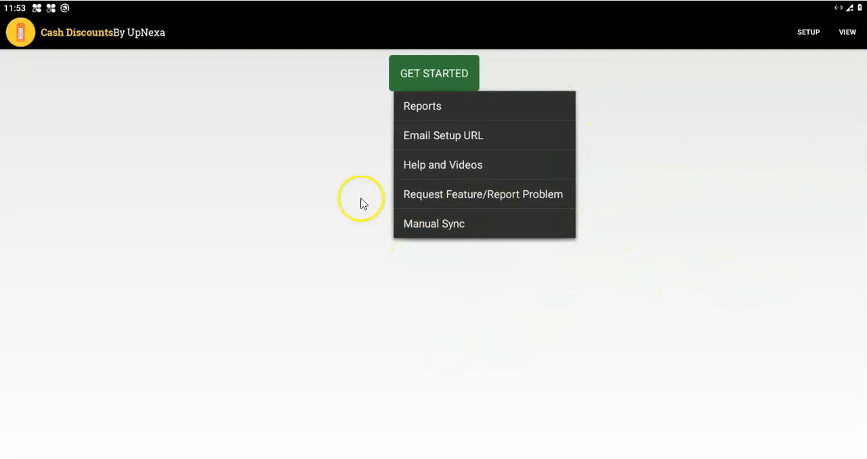
{"action": "left_click", "coordinate": [451, 230]}
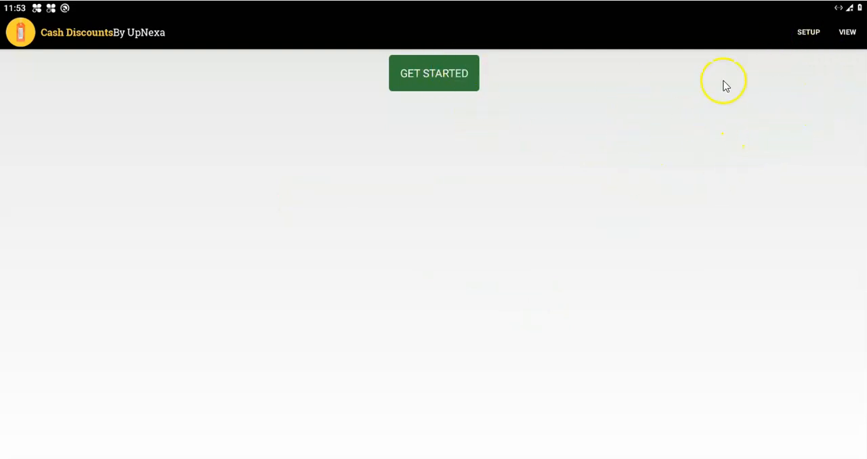
{"action": "left_click", "coordinate": [808, 32]}
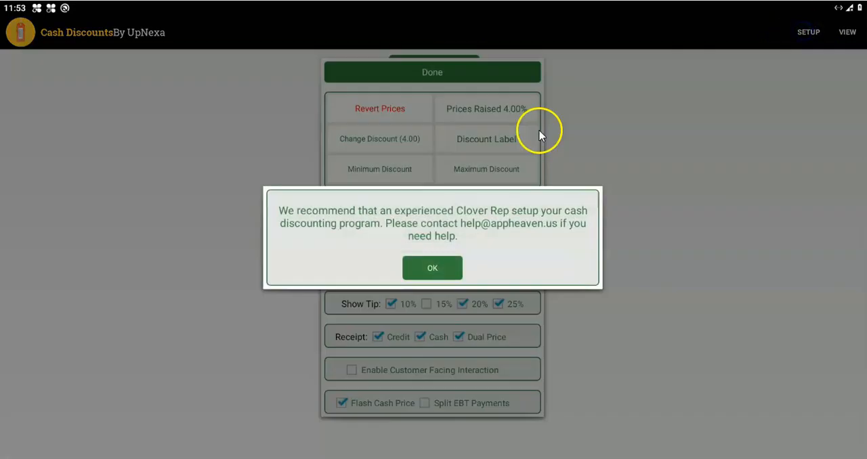
{"action": "left_click", "coordinate": [434, 266]}
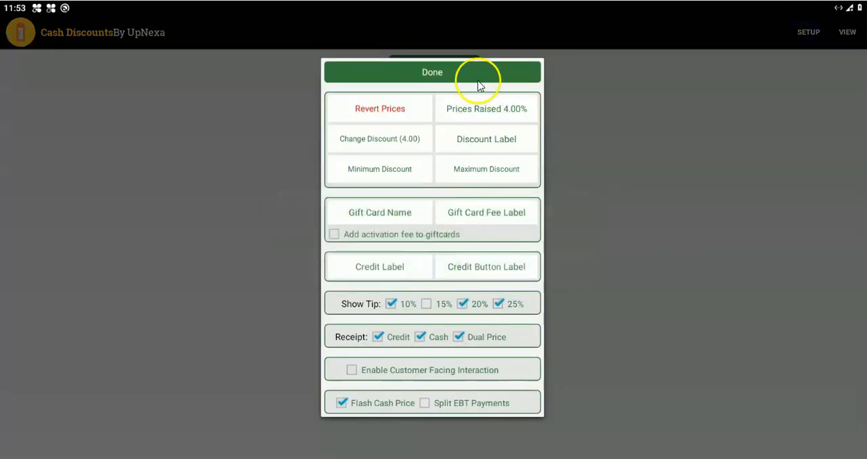
{"action": "left_click", "coordinate": [480, 66]}
{"action": "left_click", "coordinate": [807, 32]}
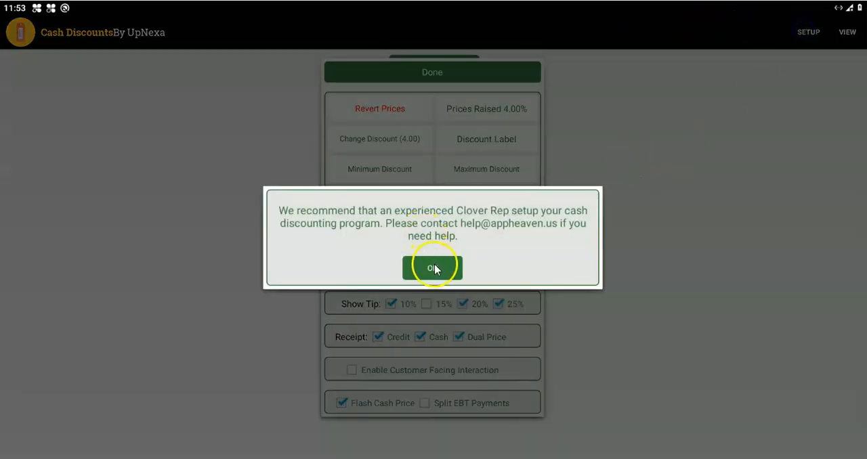
{"action": "left_click", "coordinate": [434, 267]}
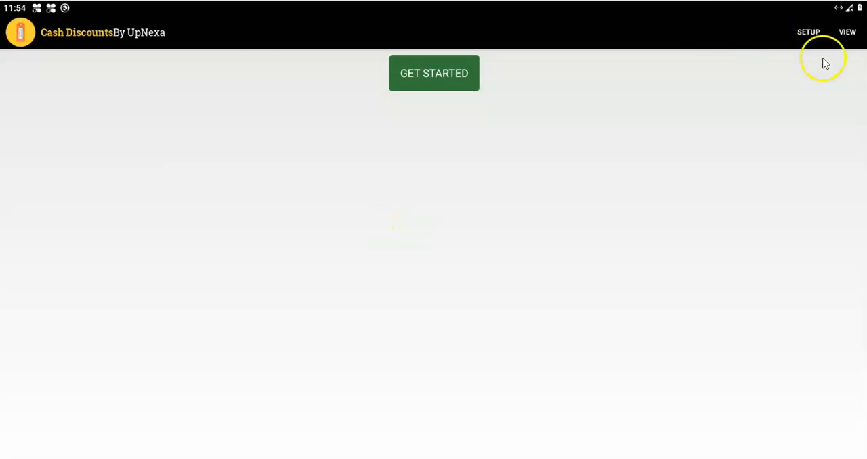
Step: Enable Split EBT Payments in the cash discounting setup, acknowledge the notices, and finish the setup
{"action": "left_click", "coordinate": [806, 35]}
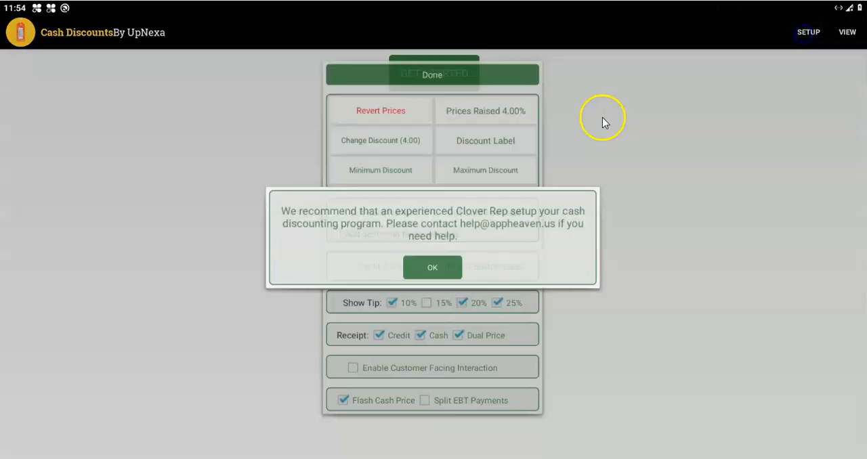
{"action": "left_click", "coordinate": [434, 269]}
{"action": "left_click", "coordinate": [424, 405]}
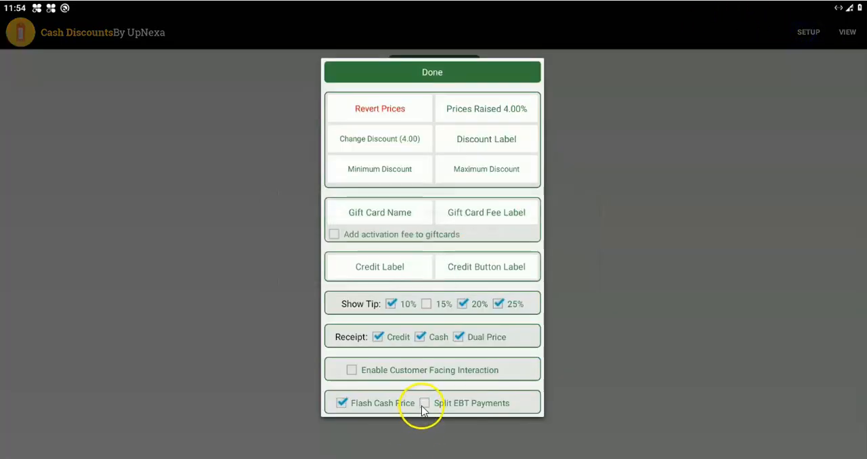
{"action": "left_click", "coordinate": [432, 267]}
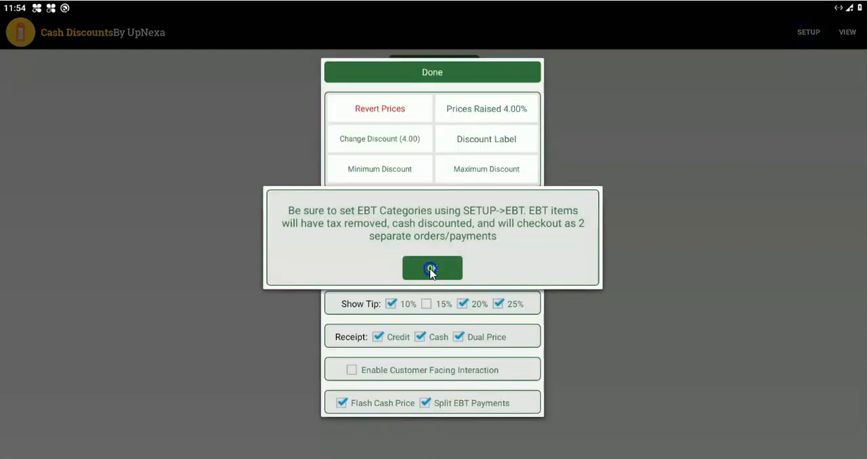
{"action": "left_click", "coordinate": [440, 82]}
Step: Open the EBT Categories setup and remove the preselected HAIR SERVICES and NAILS categories
{"action": "left_click", "coordinate": [809, 34]}
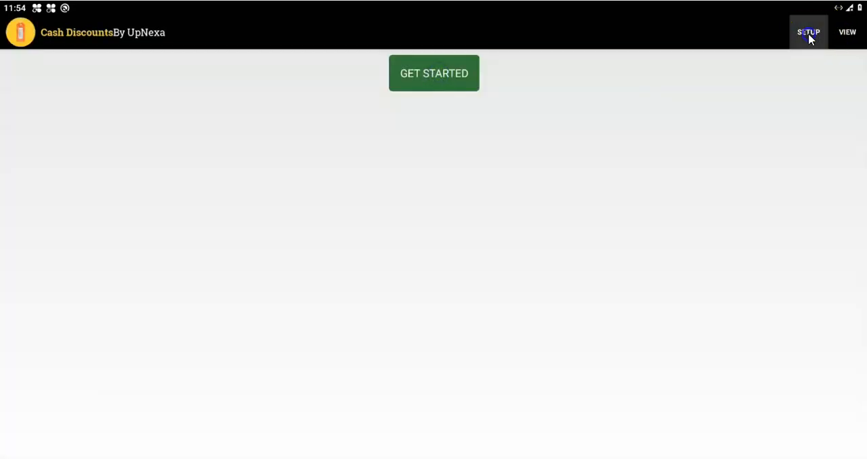
{"action": "left_click", "coordinate": [460, 138]}
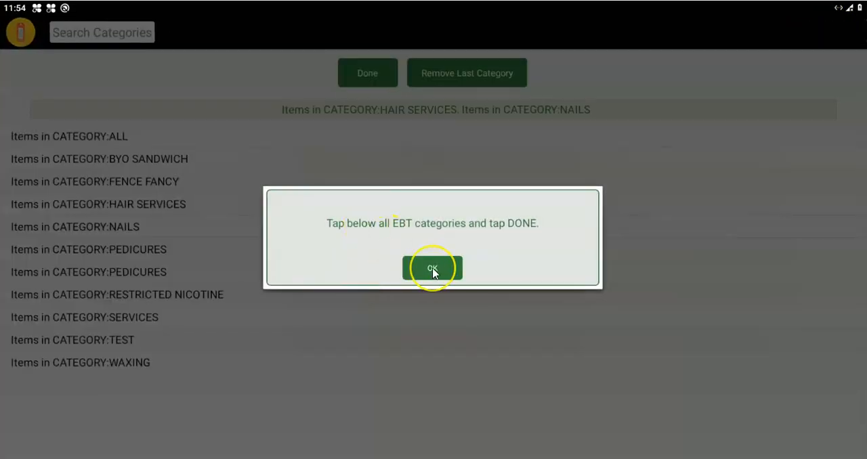
{"action": "left_click", "coordinate": [432, 268]}
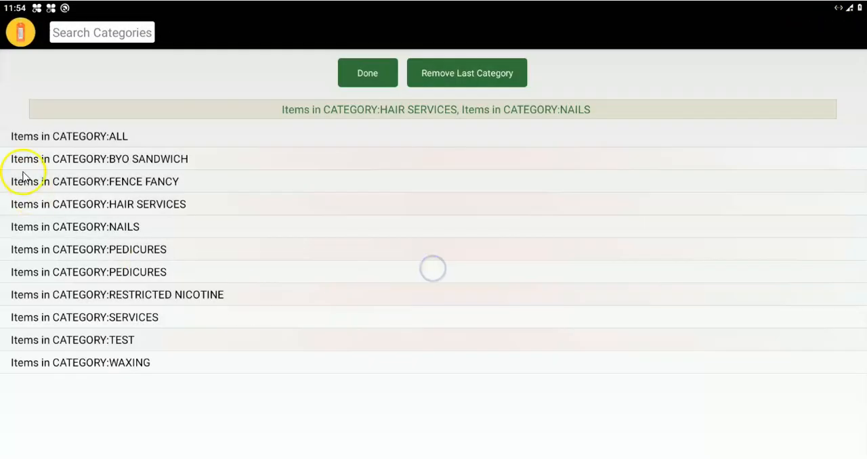
{"action": "left_click", "coordinate": [112, 230]}
{"action": "left_click", "coordinate": [111, 208]}
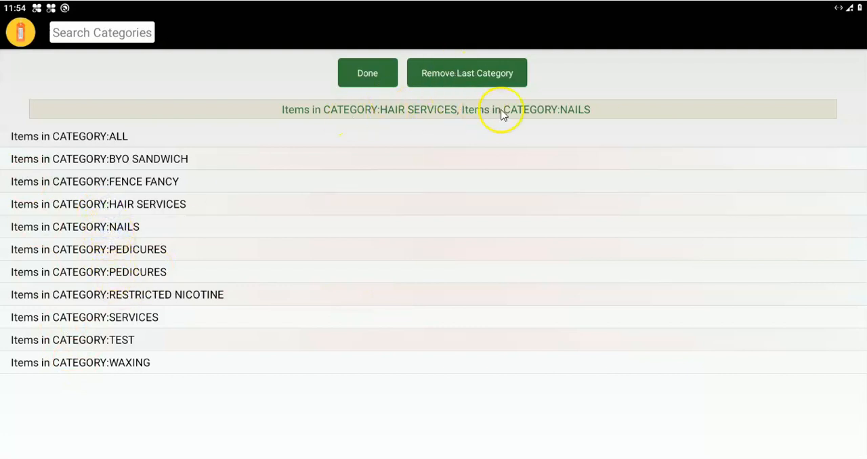
{"action": "left_click", "coordinate": [451, 72]}
{"action": "left_click", "coordinate": [451, 72]}
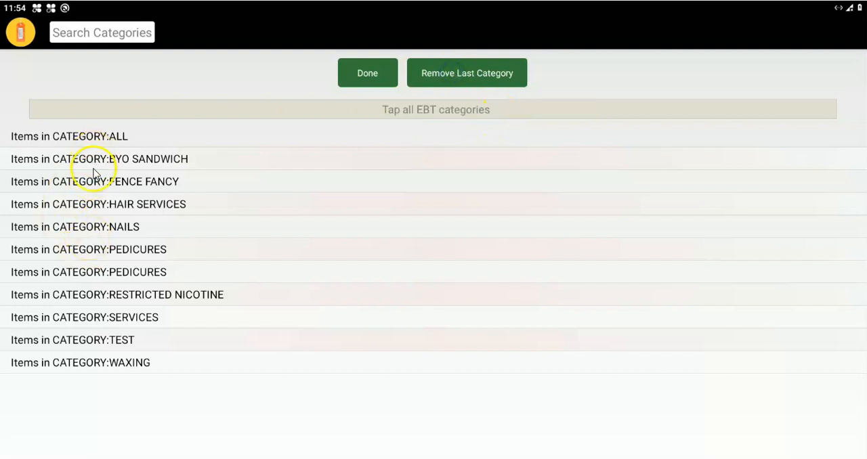
Step: Set HAIR SERVICES, PEDICURES and WAXING as the EBT categories and finish the selection
{"action": "left_click", "coordinate": [95, 209]}
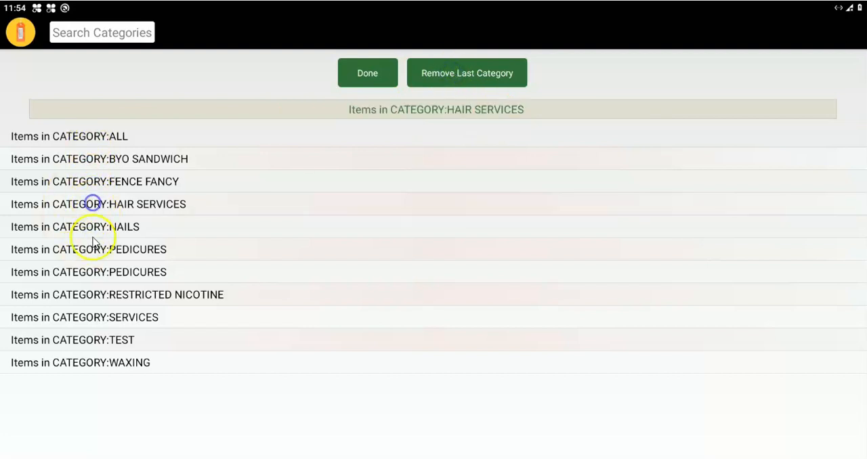
{"action": "left_click", "coordinate": [93, 272]}
{"action": "left_click", "coordinate": [94, 364]}
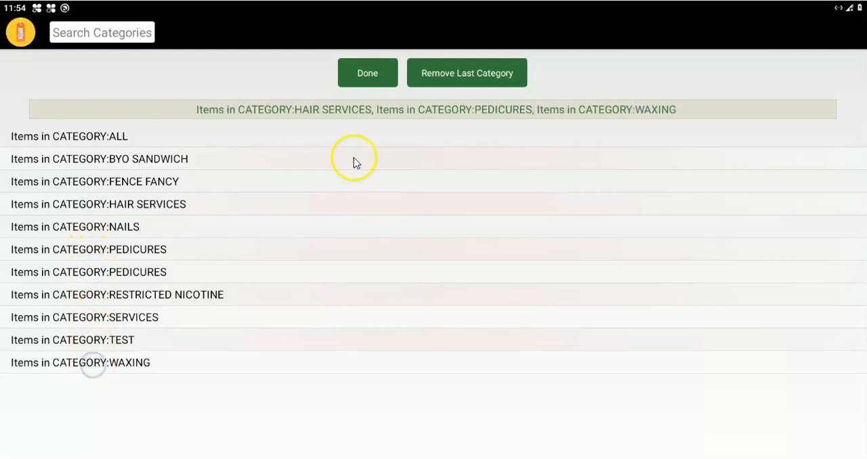
{"action": "left_click", "coordinate": [368, 74]}
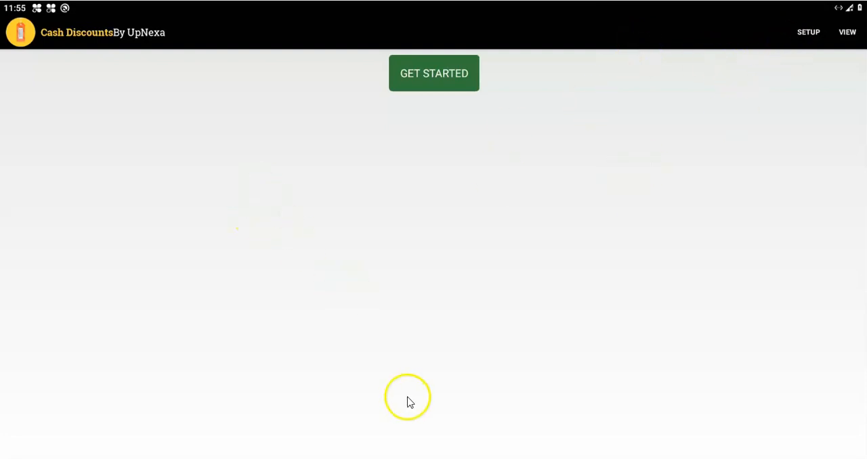
{"action": "left_click", "coordinate": [804, 37]}
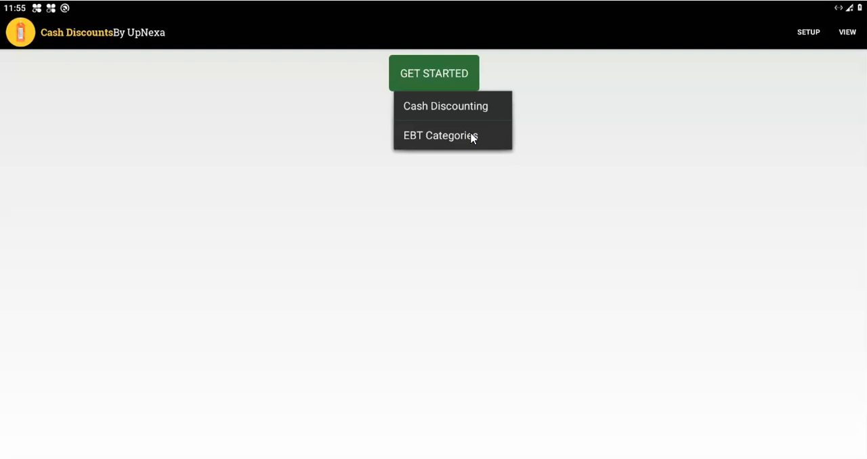
{"action": "left_click", "coordinate": [513, 103]}
{"action": "left_click", "coordinate": [713, 128]}
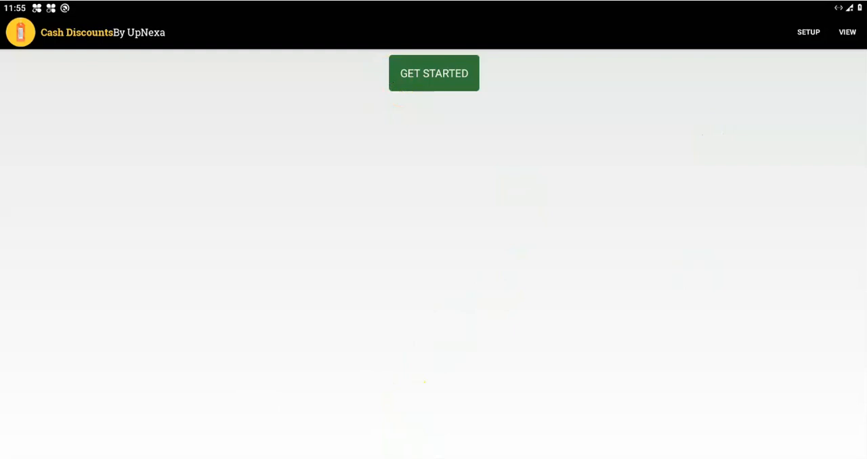
Step: Switch to the Edge browser and open the bookmarked Cash Discounting Management System sign-in page
{"action": "left_click_drag", "start_coordinate": [866, 0], "coordinate": [481, 33]}
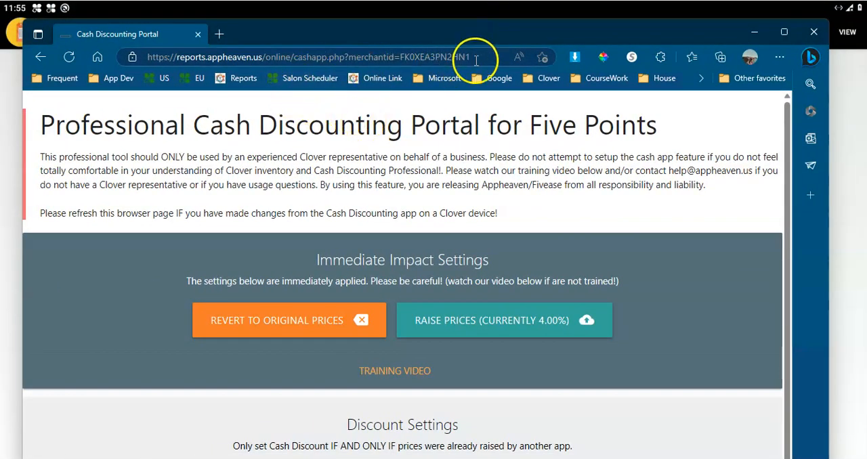
{"action": "left_click", "coordinate": [474, 57]}
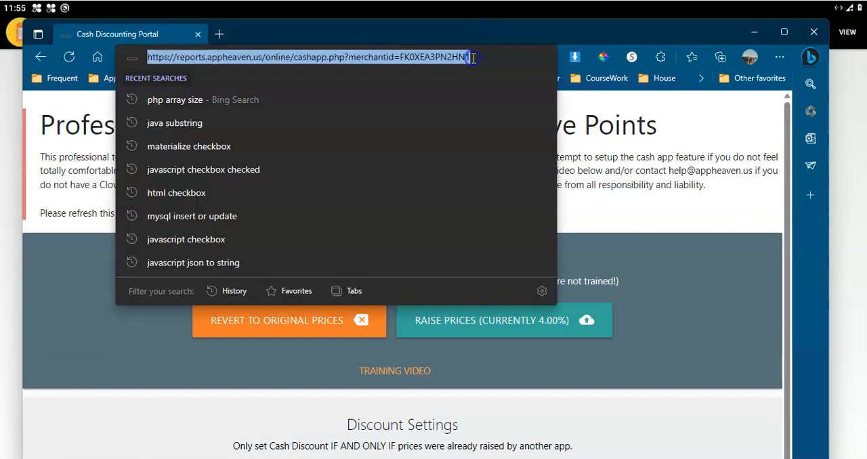
{"action": "left_click", "coordinate": [106, 342]}
{"action": "left_click", "coordinate": [53, 77]}
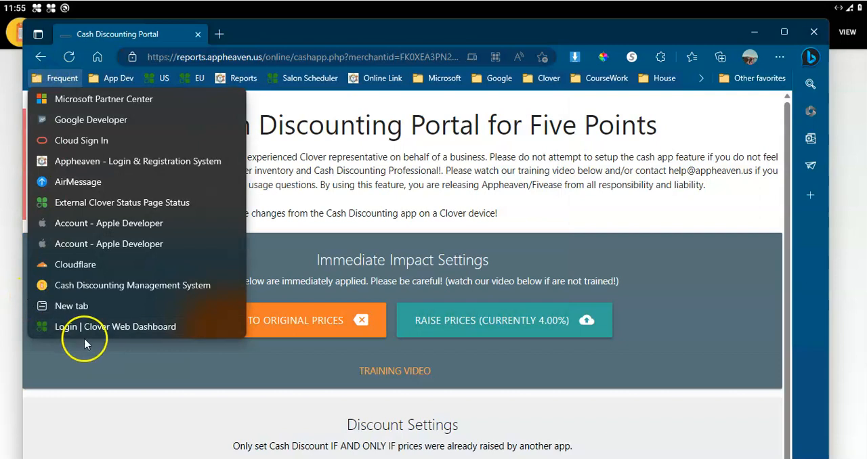
{"action": "left_click", "coordinate": [81, 287]}
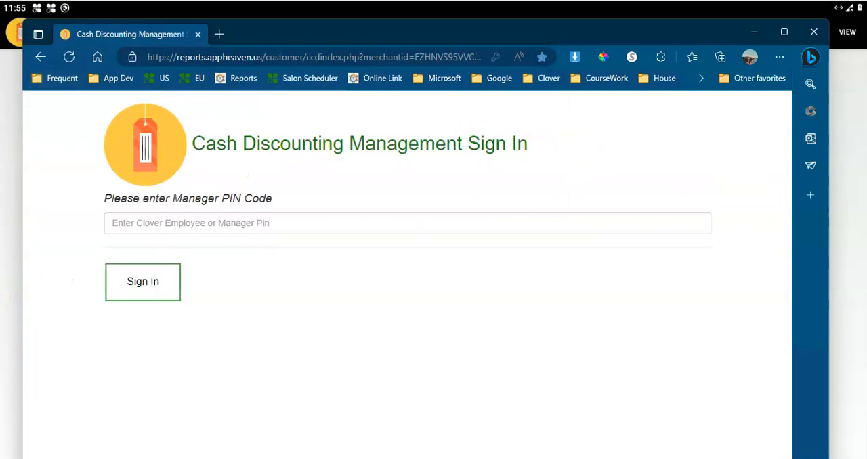
Step: Sign in to Cash Discounting Management with the manager PIN and dismiss the password update offer
{"action": "left_click", "coordinate": [176, 226]}
{"action": "type", "text": "1"}
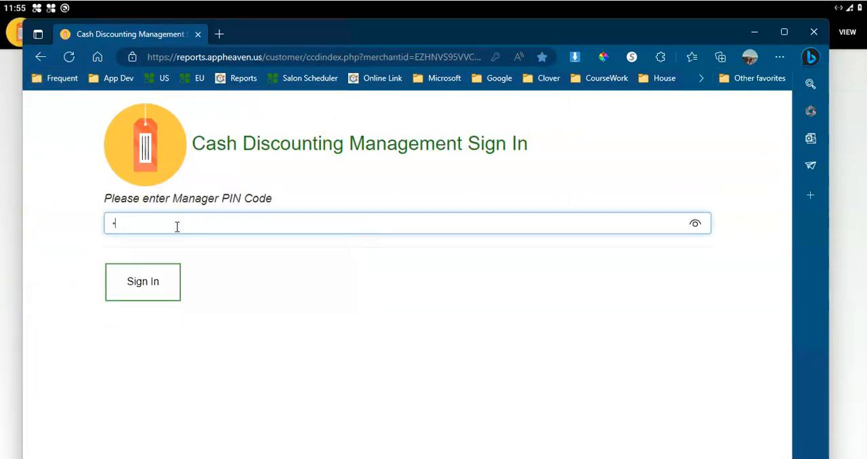
{"action": "left_click", "coordinate": [145, 282]}
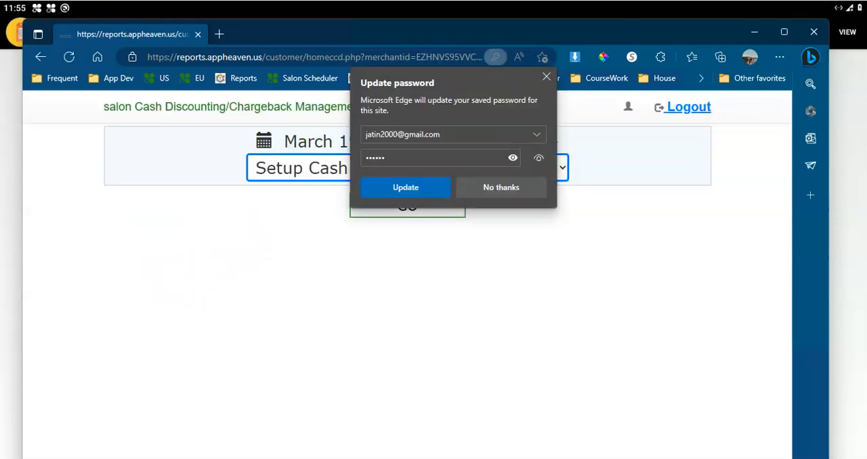
{"action": "left_click", "coordinate": [546, 76]}
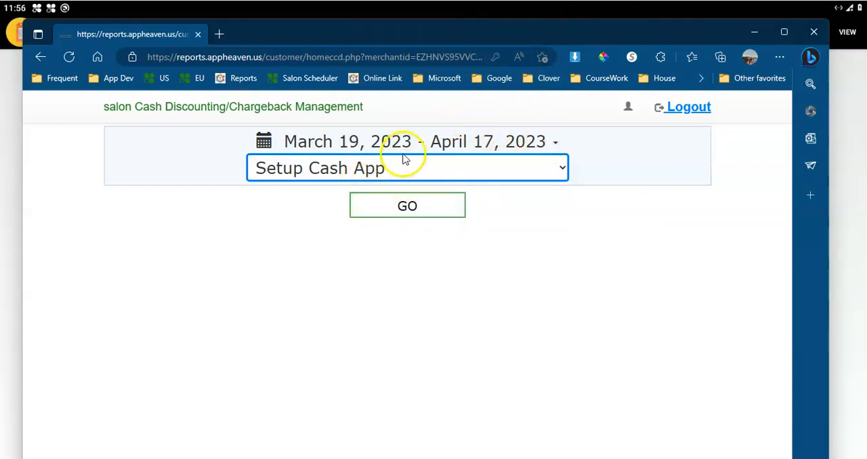
Step: Open the Setup Cash App portal and review its discount, gift card and credit label settings
{"action": "left_click", "coordinate": [404, 210]}
{"action": "scroll", "coordinate": [460, 318], "scroll_direction": "down", "scroll_amount": 5}
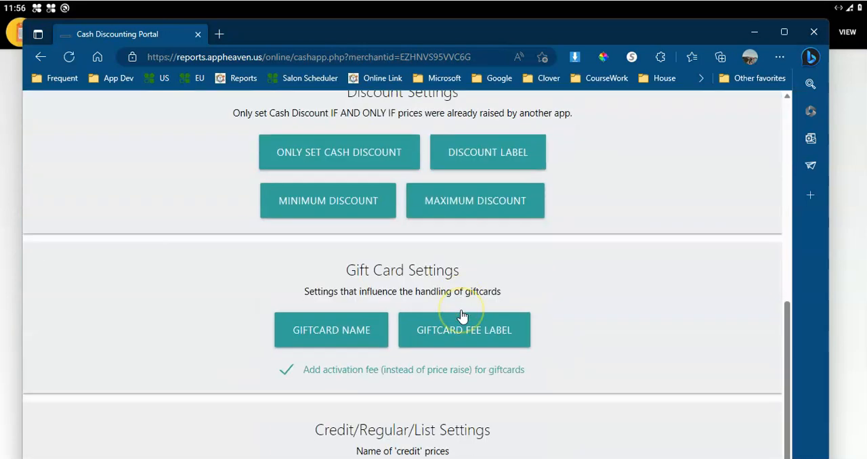
{"action": "scroll", "coordinate": [460, 316], "scroll_direction": "down", "scroll_amount": 2}
{"action": "scroll", "coordinate": [461, 314], "scroll_direction": "up", "scroll_amount": 1}
{"action": "scroll", "coordinate": [461, 313], "scroll_direction": "down", "scroll_amount": 1}
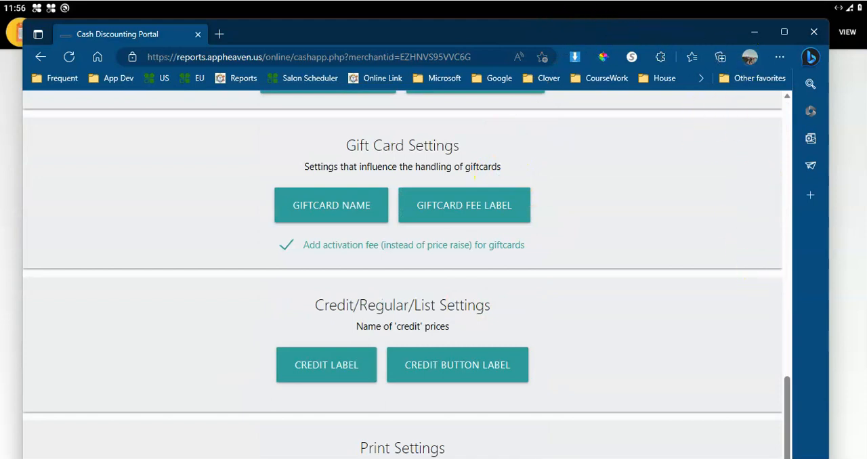
Step: Review the portal's Print Settings and EBT | Other Settings sections
{"action": "left_click_drag", "start_coordinate": [532, 458], "coordinate": [531, 453]}
{"action": "scroll", "coordinate": [552, 343], "scroll_direction": "down", "scroll_amount": 2}
{"action": "scroll", "coordinate": [553, 345], "scroll_direction": "down", "scroll_amount": 4}
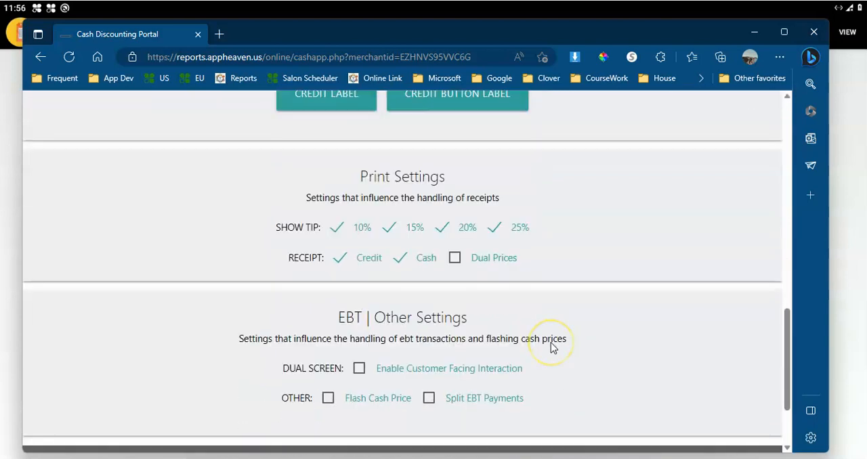
{"action": "scroll", "coordinate": [528, 256], "scroll_direction": "up", "scroll_amount": 6}
{"action": "scroll", "coordinate": [529, 257], "scroll_direction": "up", "scroll_amount": 5}
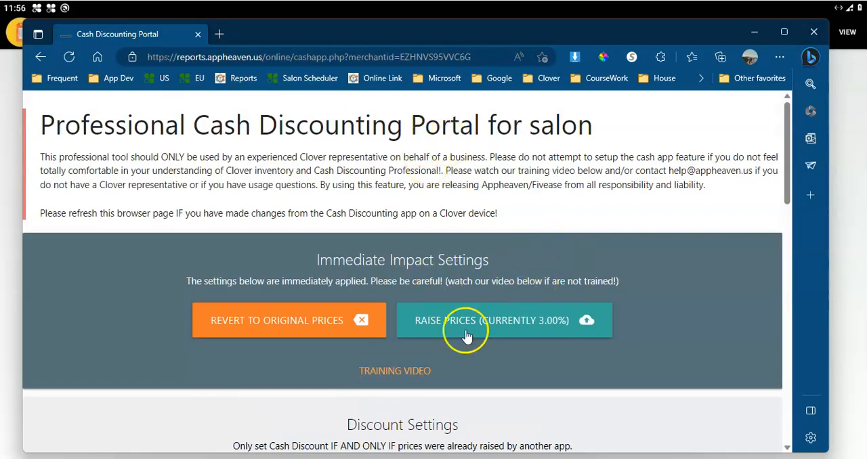
Step: Try to raise the prices, and start reverting to original prices but cancel at the manager PIN request
{"action": "left_click", "coordinate": [508, 323]}
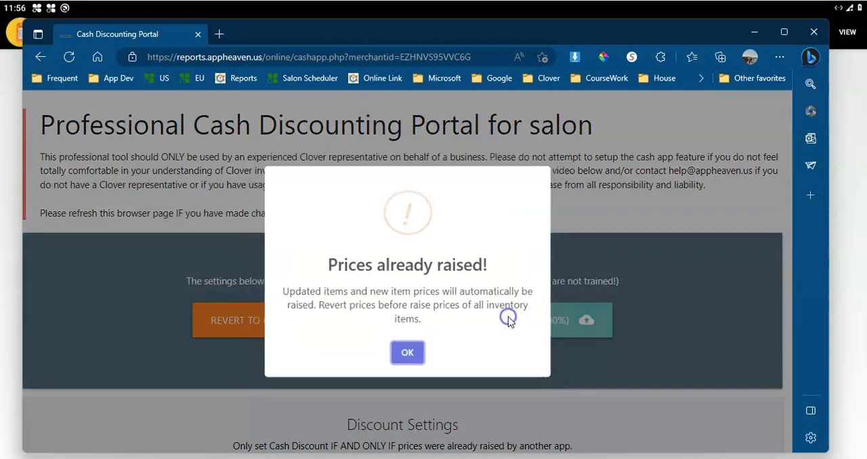
{"action": "left_click", "coordinate": [408, 355]}
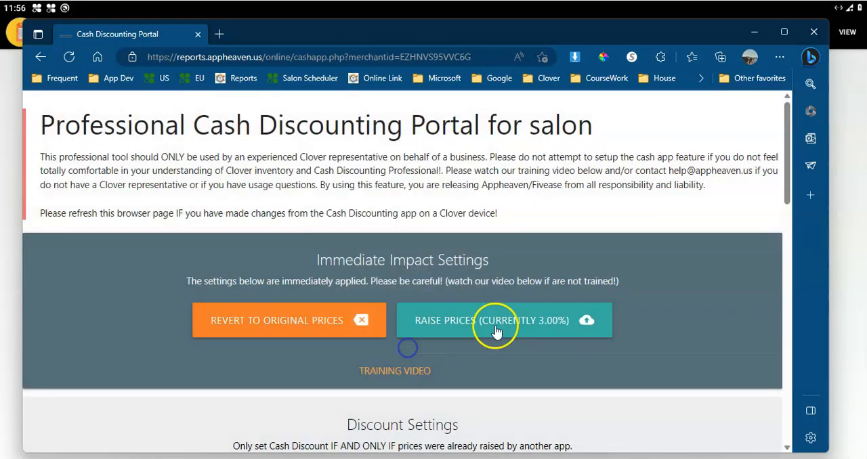
{"action": "left_click", "coordinate": [310, 323]}
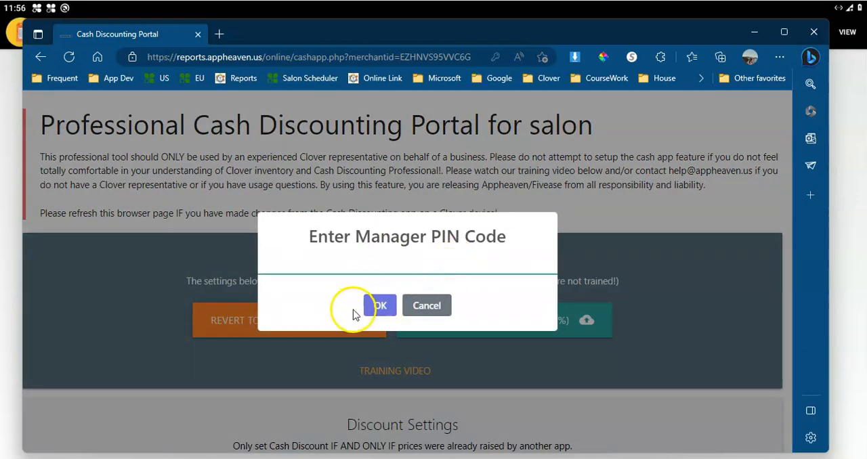
{"action": "left_click", "coordinate": [378, 306]}
{"action": "left_click", "coordinate": [379, 323]}
{"action": "left_click", "coordinate": [424, 323]}
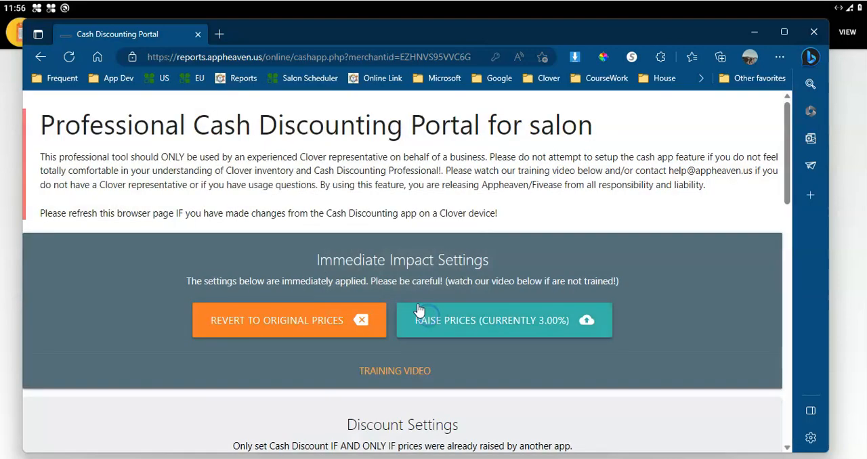
Step: Examine the portal's discount, gift card, credit, print and EBT settings, including the option to save them
{"action": "scroll", "coordinate": [415, 306], "scroll_direction": "down", "scroll_amount": 4}
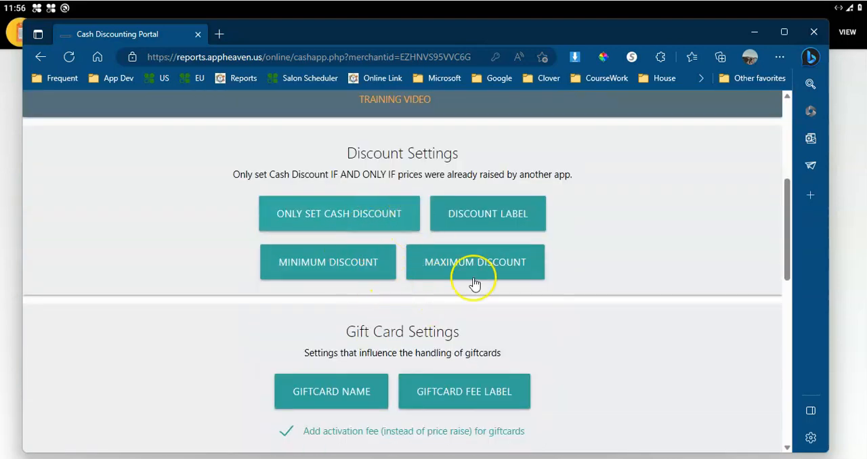
{"action": "scroll", "coordinate": [441, 296], "scroll_direction": "down", "scroll_amount": 6}
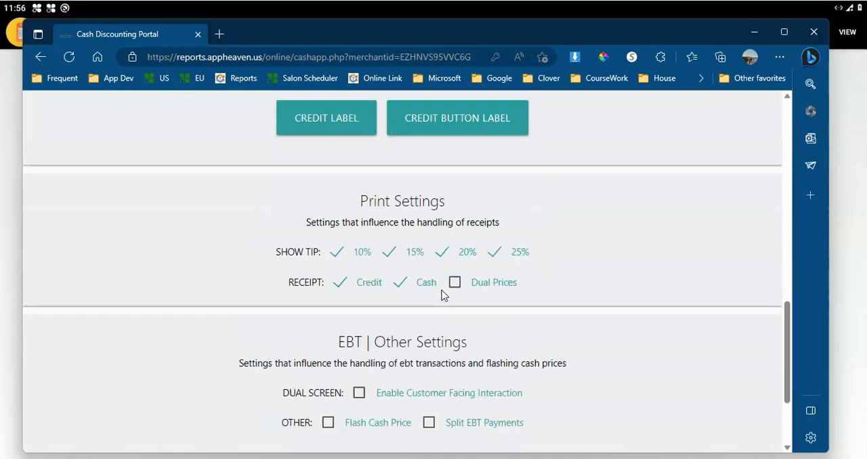
{"action": "scroll", "coordinate": [444, 296], "scroll_direction": "down", "scroll_amount": 2}
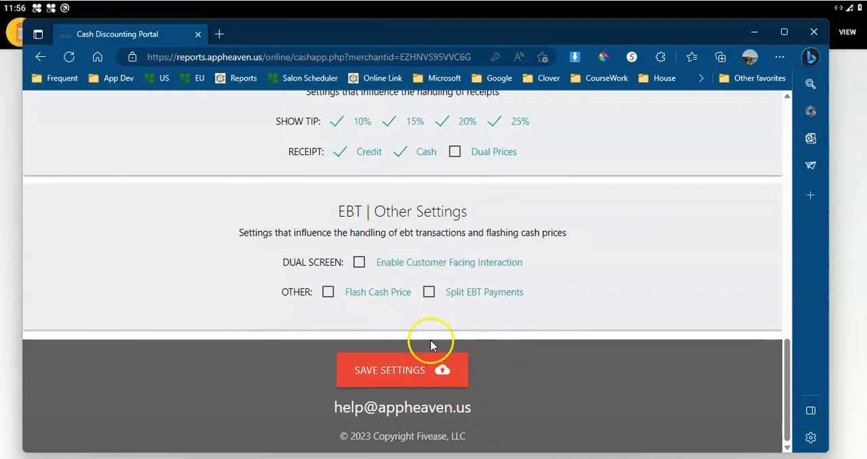
{"action": "scroll", "coordinate": [409, 200], "scroll_direction": "up", "scroll_amount": 5}
{"action": "scroll", "coordinate": [409, 201], "scroll_direction": "up", "scroll_amount": 10}
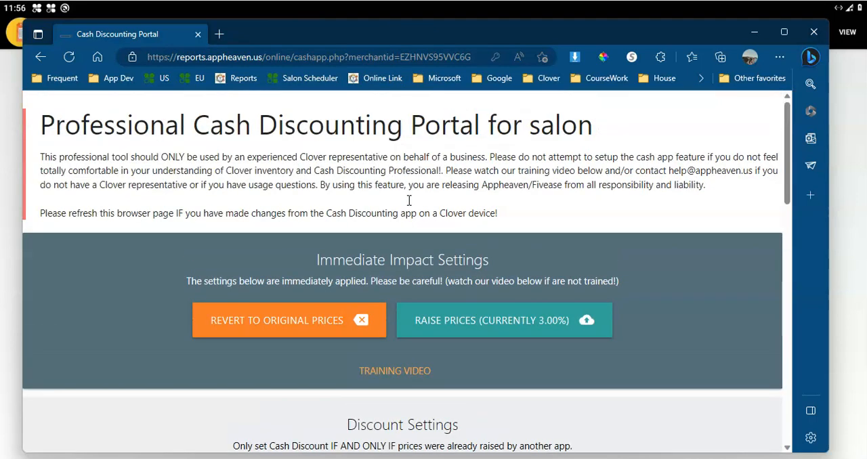
{"action": "scroll", "coordinate": [434, 251], "scroll_direction": "down", "scroll_amount": 5}
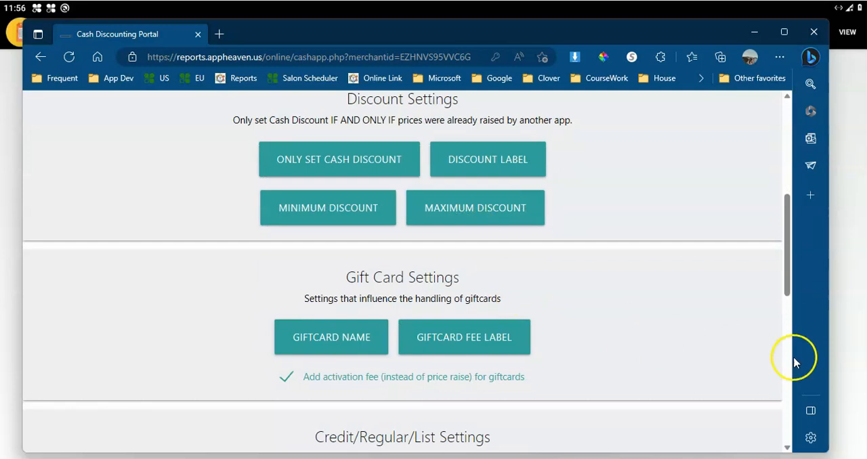
{"action": "scroll", "coordinate": [565, 310], "scroll_direction": "down", "scroll_amount": 7}
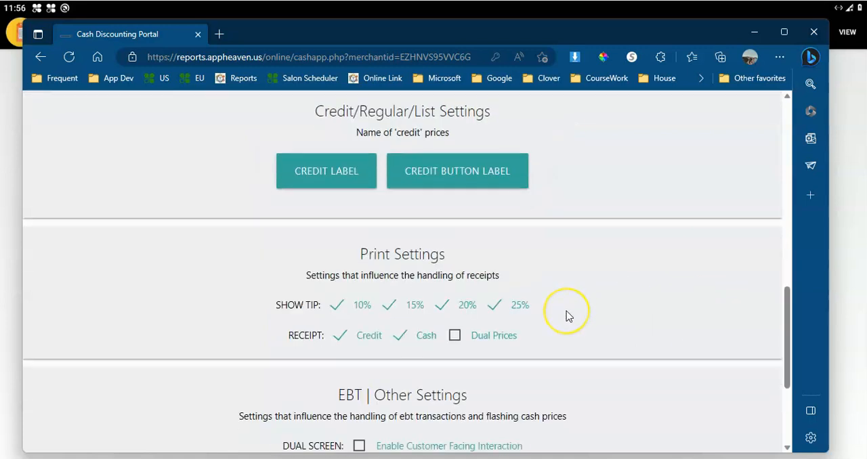
{"action": "scroll", "coordinate": [567, 311], "scroll_direction": "up", "scroll_amount": 7}
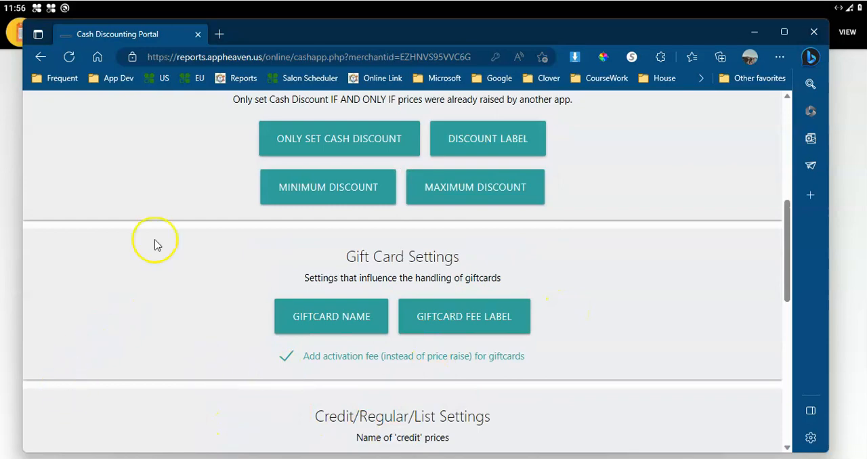
Step: Switch back to the Clover device, open Register and add Mens Hair Cut from Hair Services to the order
{"action": "left_click", "coordinate": [434, 458]}
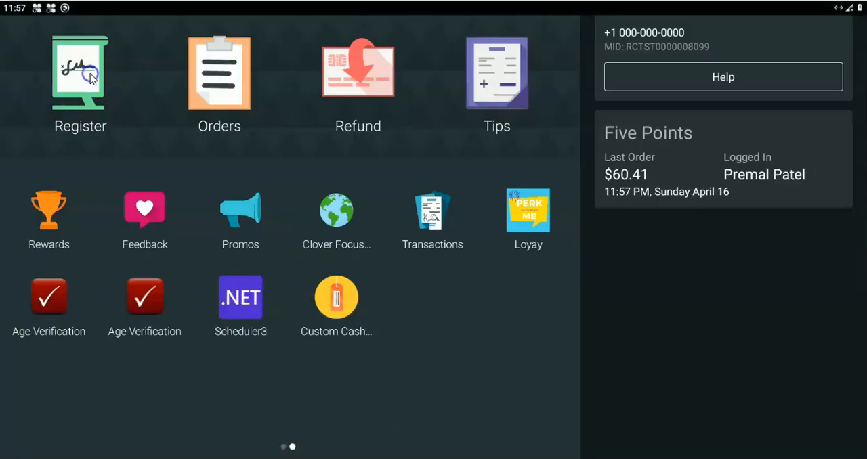
{"action": "left_click", "coordinate": [90, 74]}
{"action": "left_click", "coordinate": [265, 193]}
{"action": "left_click", "coordinate": [251, 136]}
{"action": "left_click", "coordinate": [268, 176]}
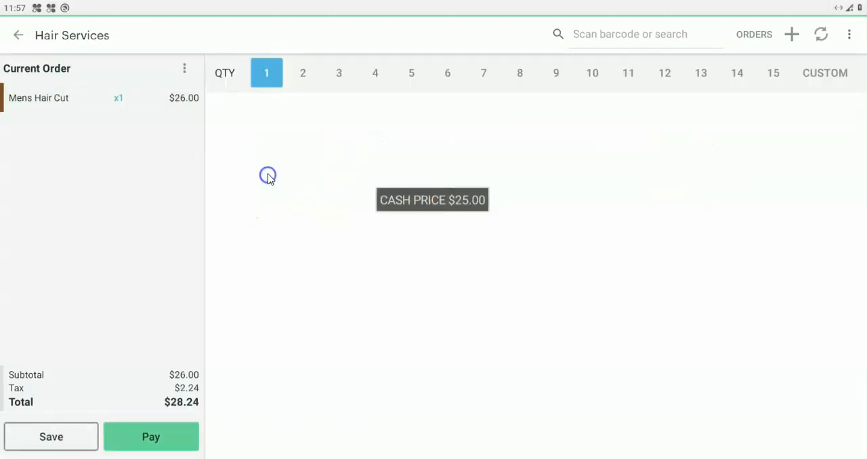
Step: Add Womens Haircut to the current order with a price of $7.45
{"action": "left_click", "coordinate": [375, 120]}
{"action": "left_click", "coordinate": [354, 268]}
{"action": "left_click", "coordinate": [364, 222]}
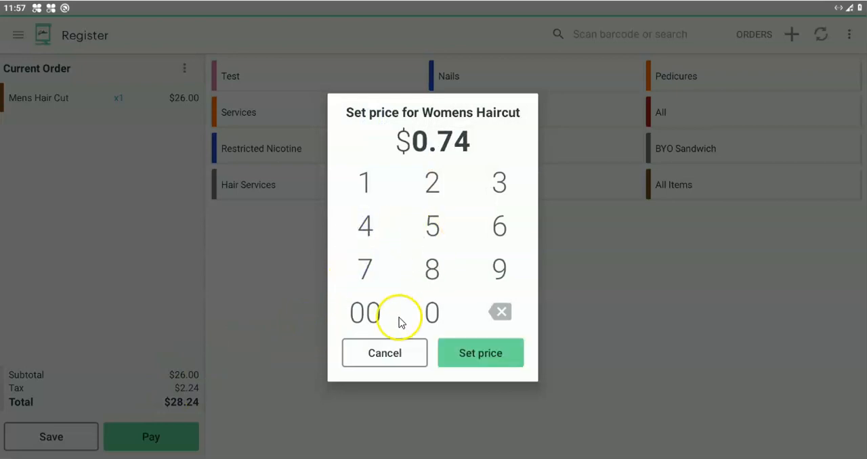
{"action": "left_click", "coordinate": [437, 237]}
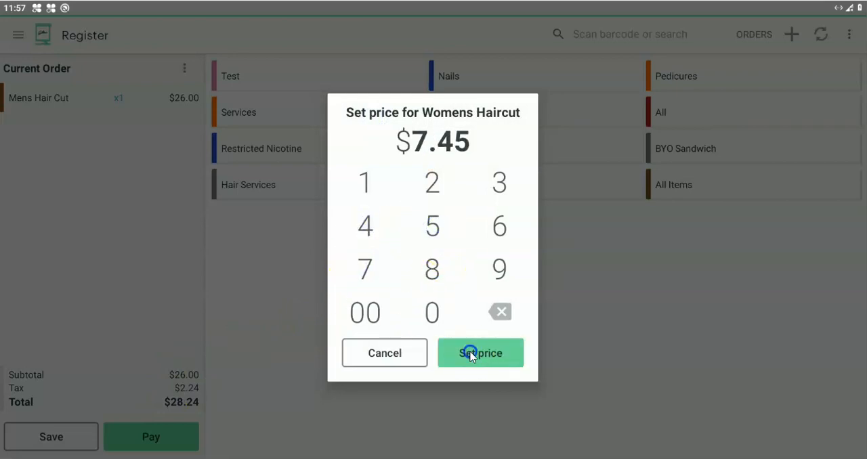
{"action": "left_click", "coordinate": [471, 355]}
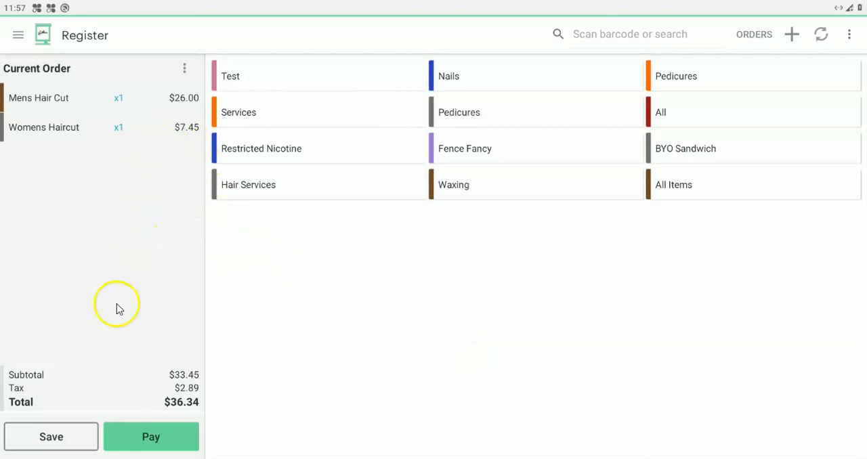
Step: Pay the order with the Cash | Gift | Check option using the exact $34.93 cash amount, and finish without a receipt
{"action": "left_click", "coordinate": [151, 439]}
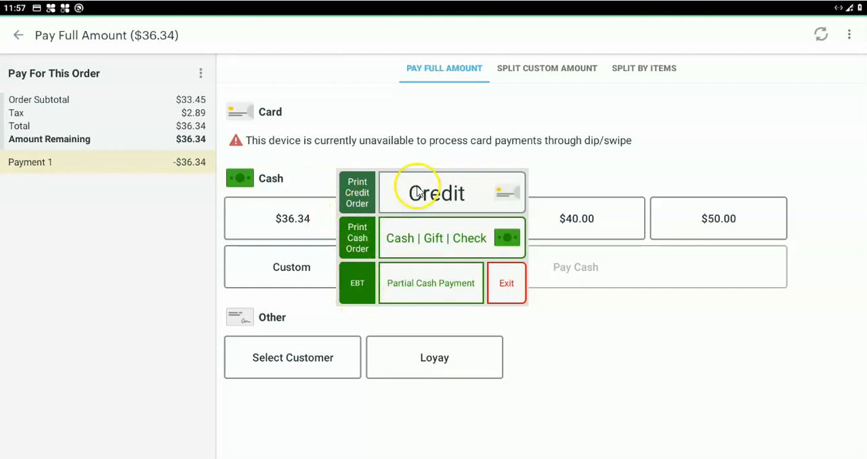
{"action": "left_click", "coordinate": [418, 242]}
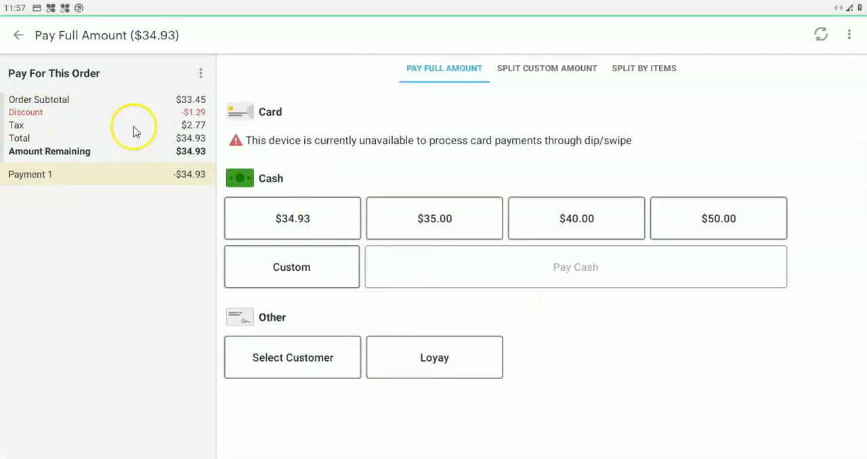
{"action": "left_click", "coordinate": [255, 208]}
{"action": "left_click", "coordinate": [501, 284]}
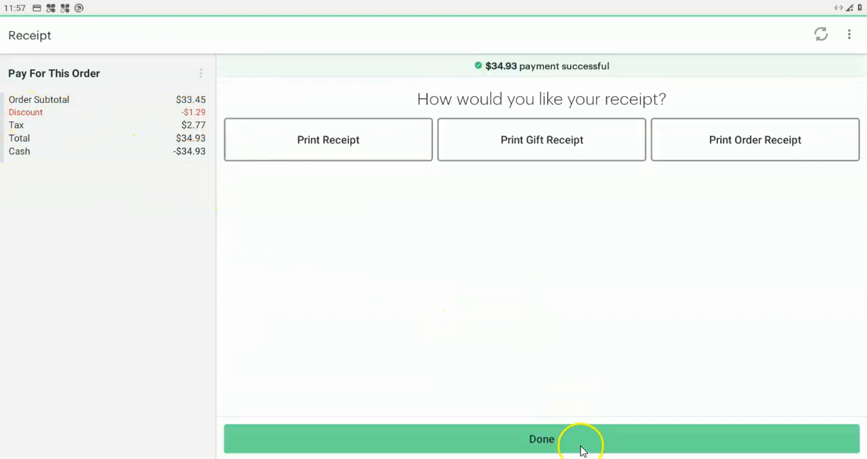
{"action": "left_click", "coordinate": [581, 449]}
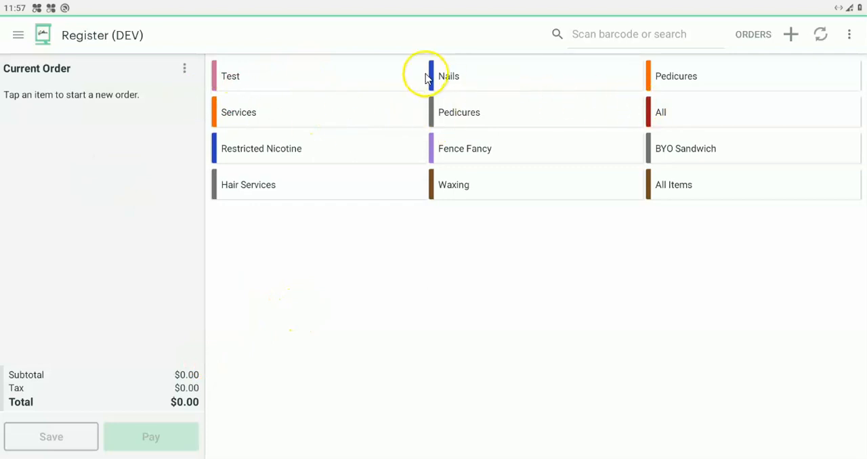
Step: Start a new order containing Childrens Hair Cut, Mens Hair Cut and Shugah
{"action": "left_click", "coordinate": [460, 92]}
{"action": "left_click", "coordinate": [284, 140]}
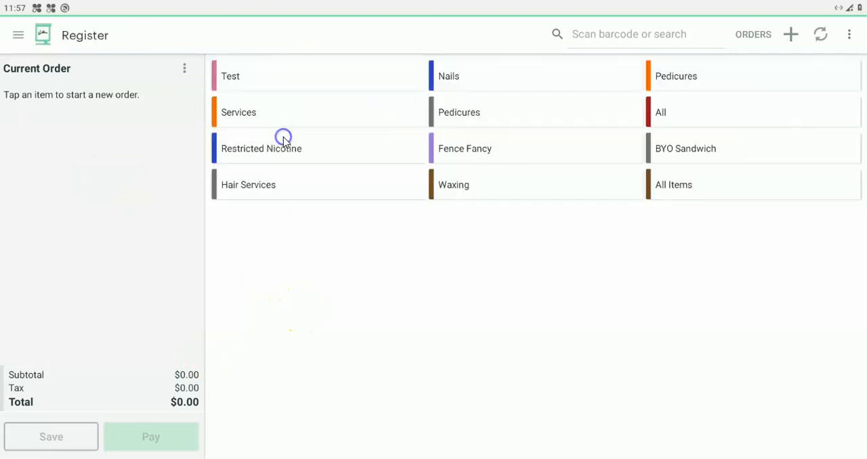
{"action": "left_click", "coordinate": [248, 193]}
{"action": "left_click", "coordinate": [248, 131]}
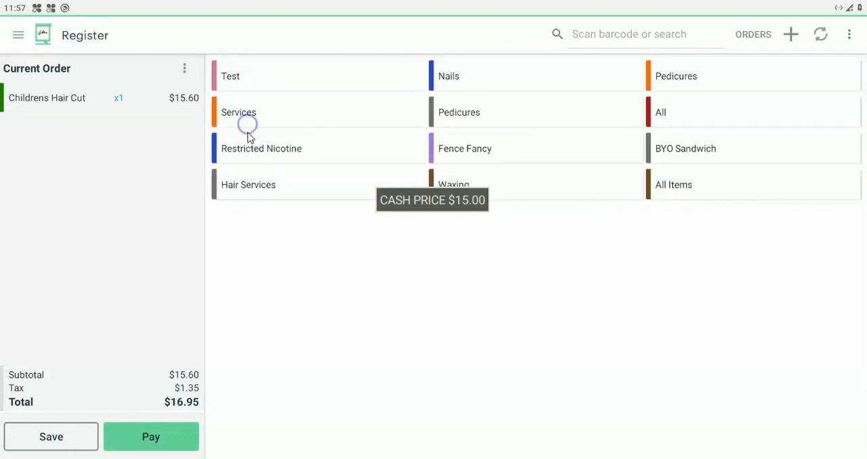
{"action": "left_click", "coordinate": [245, 84]}
{"action": "left_click", "coordinate": [226, 112]}
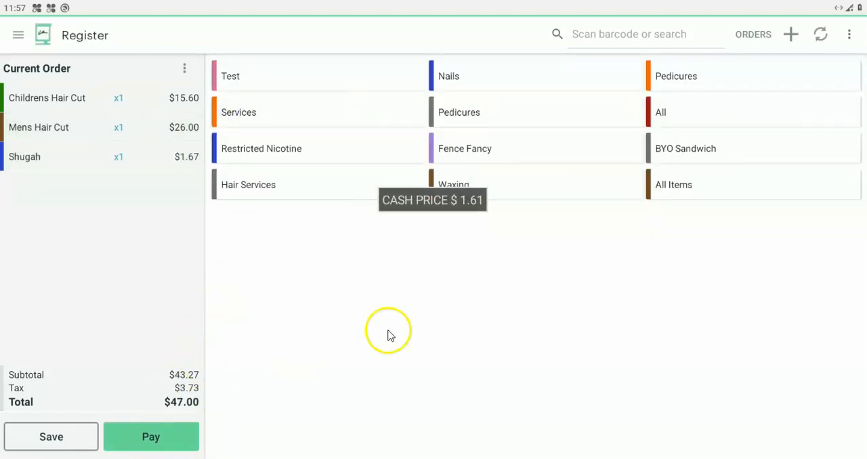
Step: Split off the EBT items at payment, choose Credit for the remaining items, and settle their exact $18.76 as cash
{"action": "left_click", "coordinate": [169, 445]}
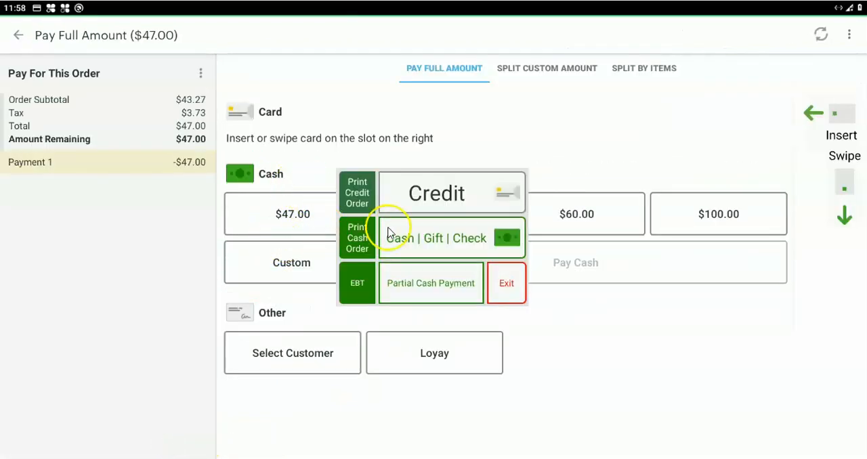
{"action": "left_click", "coordinate": [347, 280]}
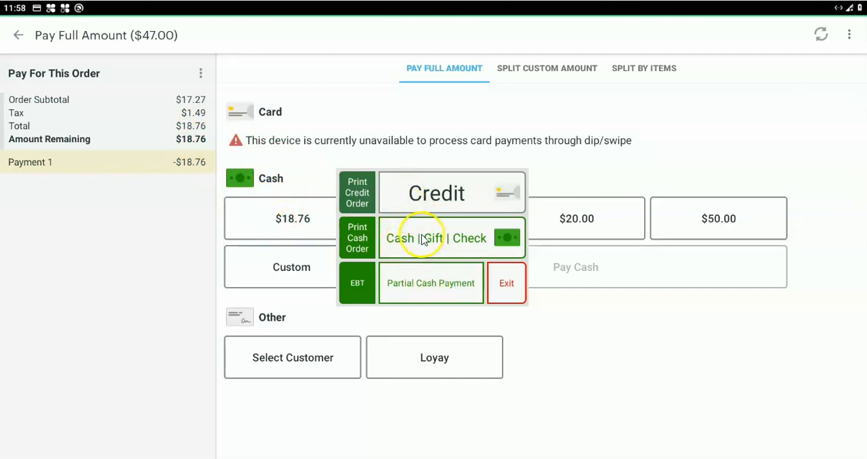
{"action": "left_click", "coordinate": [422, 202]}
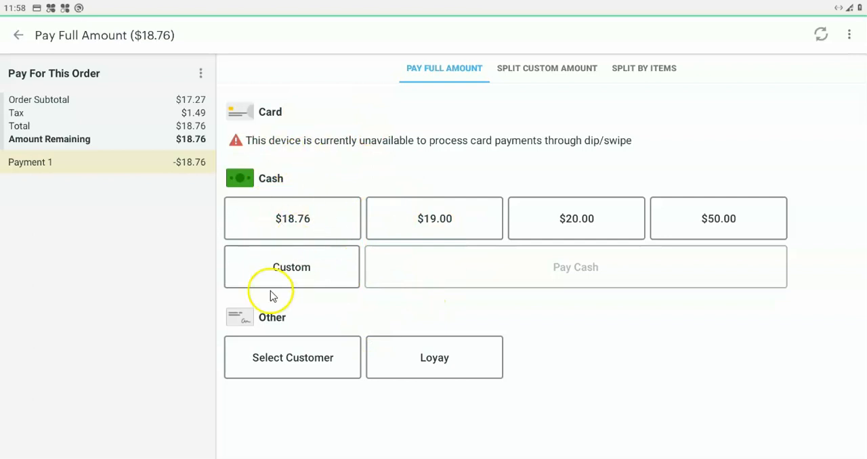
{"action": "left_click", "coordinate": [306, 230]}
{"action": "left_click", "coordinate": [550, 279]}
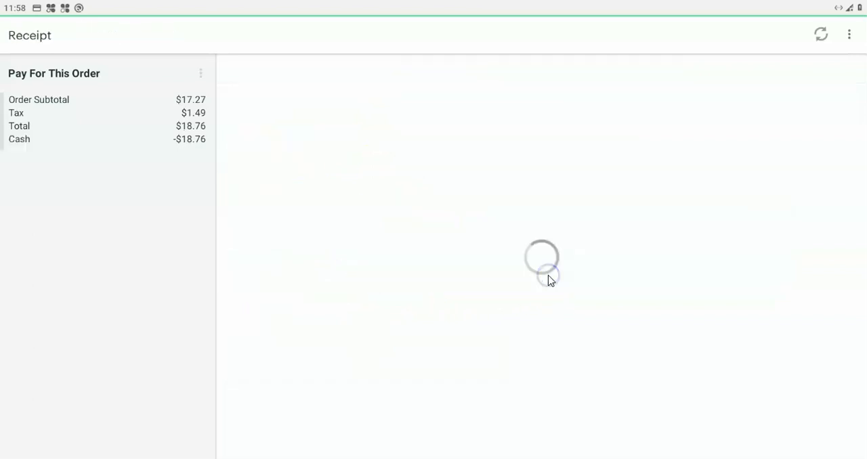
{"action": "left_click", "coordinate": [544, 440]}
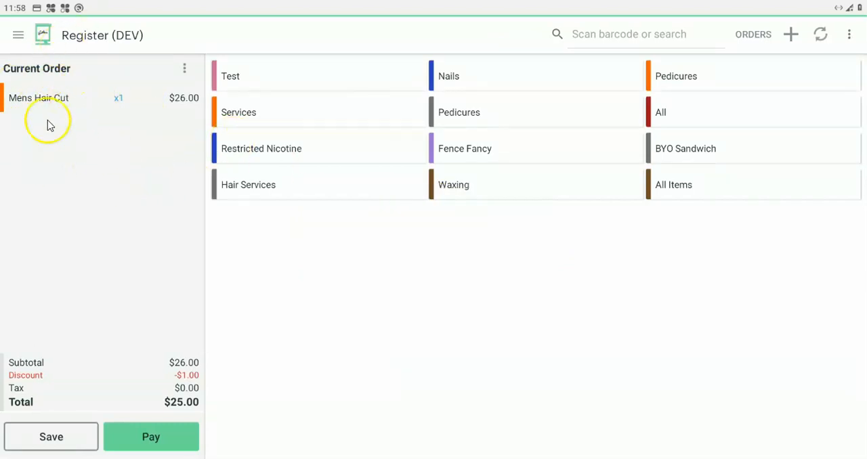
Step: Pay the separated EBT order for Mens Hair Cut with exactly $25.00 cash and finish the sale
{"action": "left_click", "coordinate": [163, 440]}
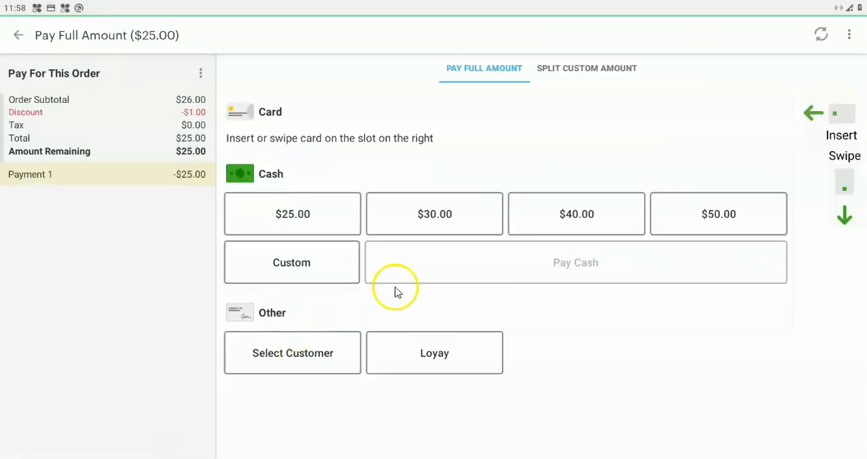
{"action": "left_click", "coordinate": [324, 228]}
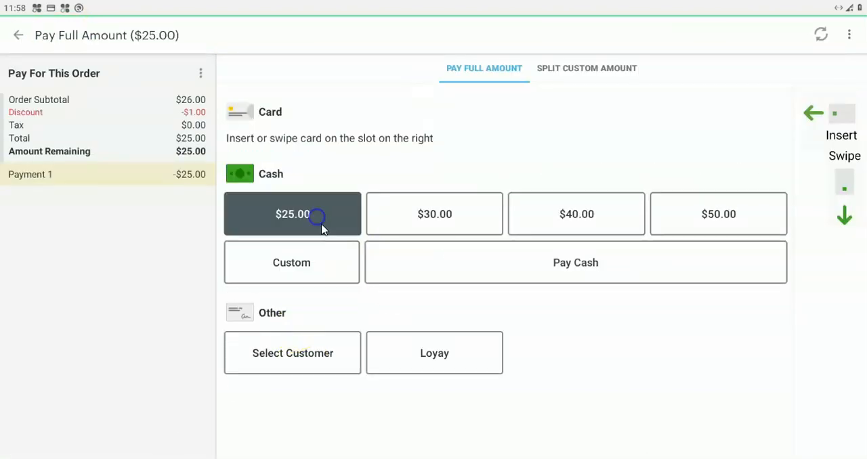
{"action": "left_click", "coordinate": [466, 275]}
{"action": "left_click", "coordinate": [535, 442]}
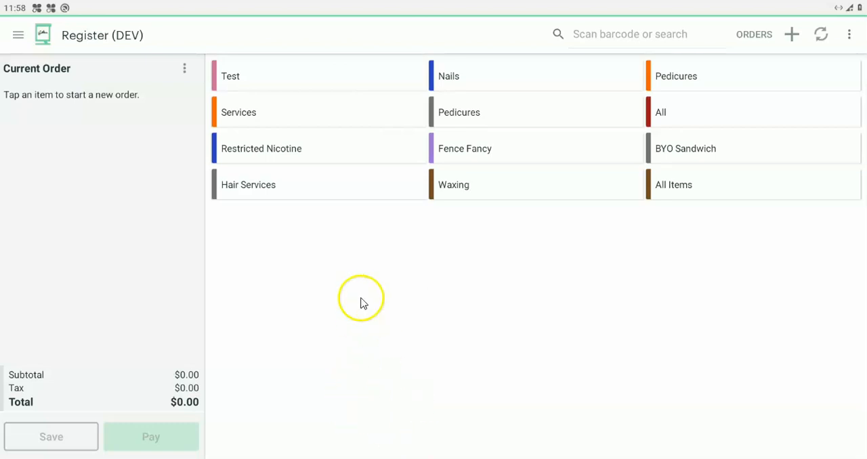
Step: Switch to the Manual Transaction app and charge $5.00 using the Credit payment option
{"action": "key", "text": "Home"}
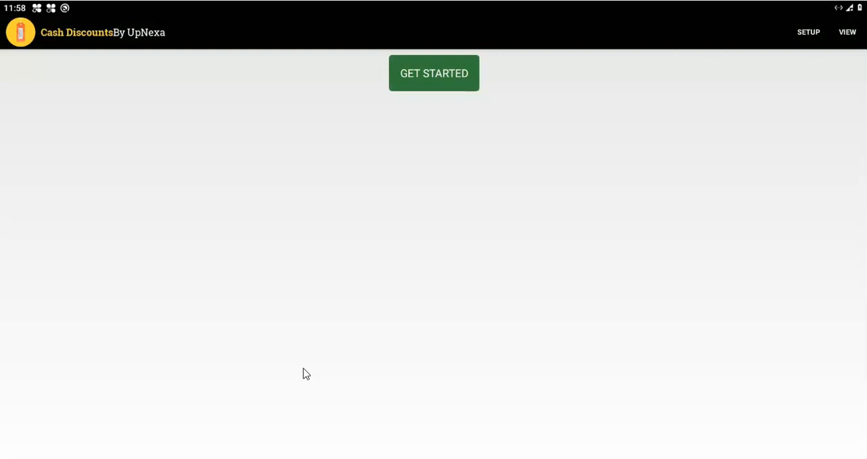
{"action": "key", "text": "Home"}
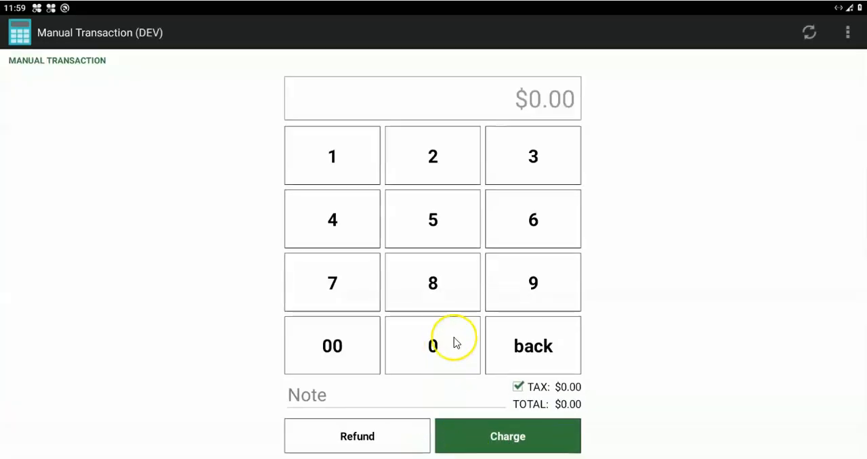
{"action": "type", "text": "500"}
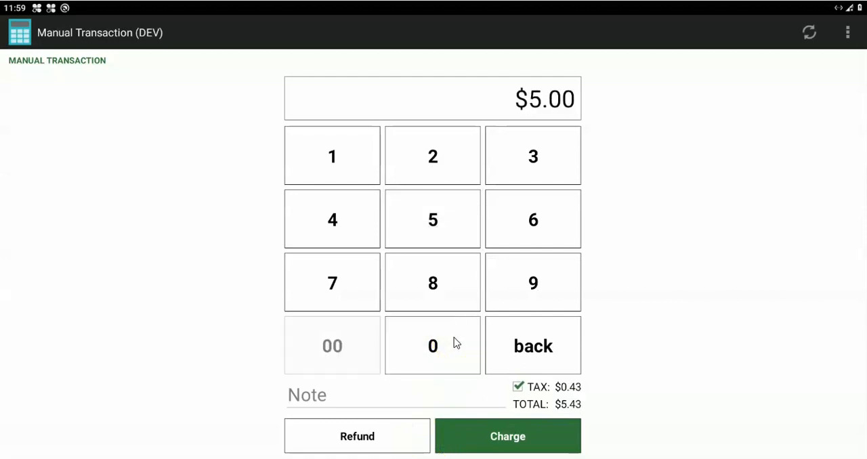
{"action": "key", "text": "Return"}
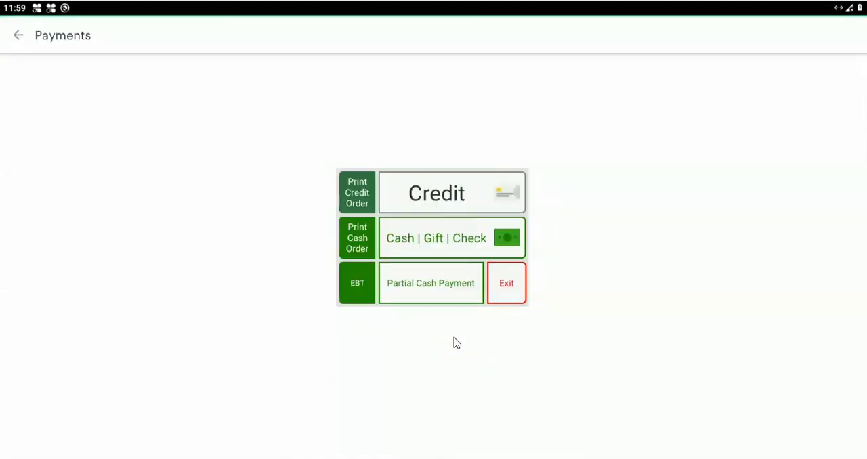
{"action": "key", "text": "Return"}
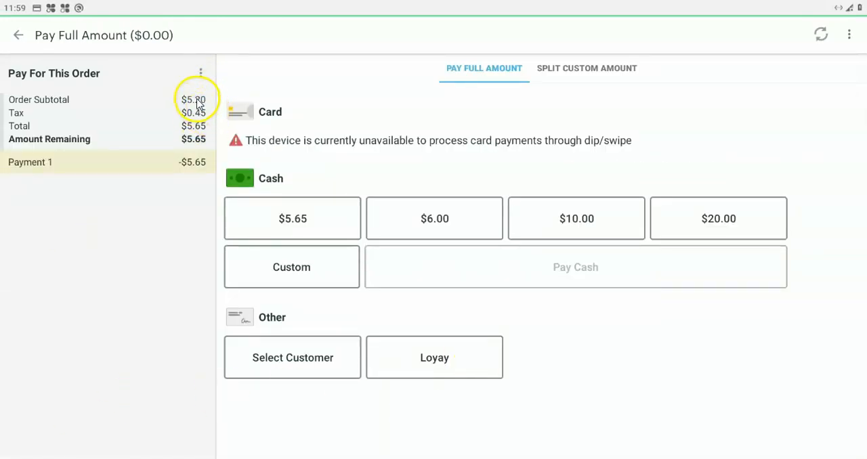
Step: Settle the manual transaction with the exact $5.65 in cash, finish the sale and return to the device's home screen
{"action": "left_click", "coordinate": [298, 217]}
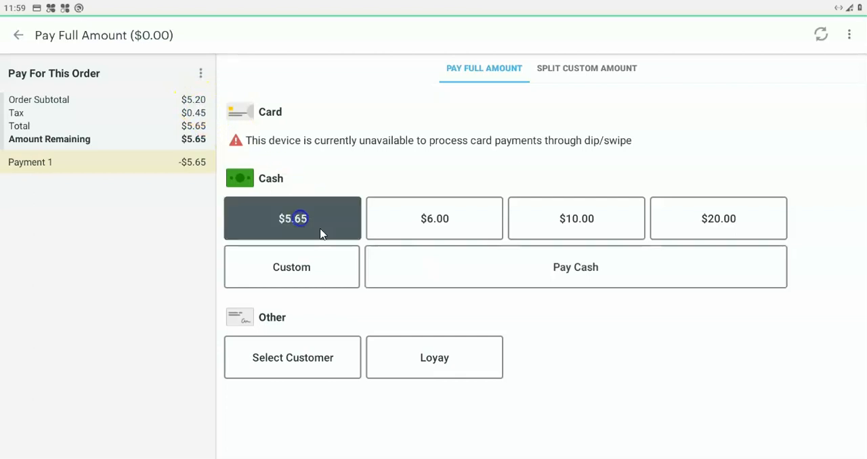
{"action": "left_click", "coordinate": [483, 273]}
{"action": "left_click", "coordinate": [557, 441]}
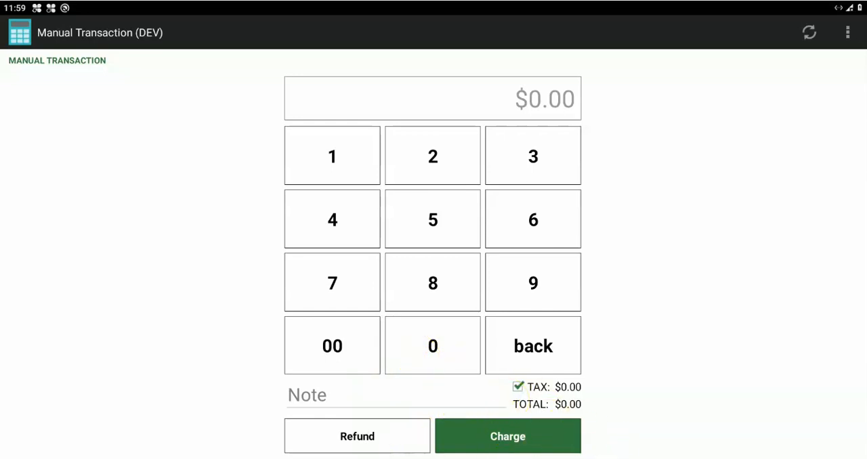
{"action": "key", "text": "Home"}
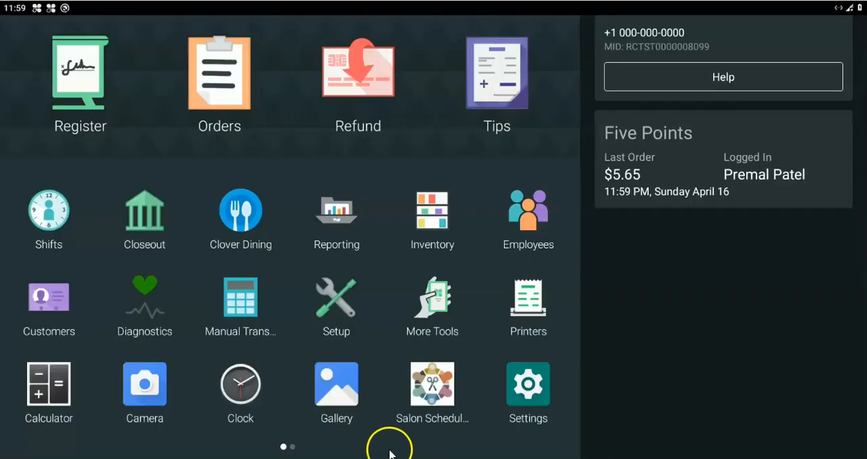